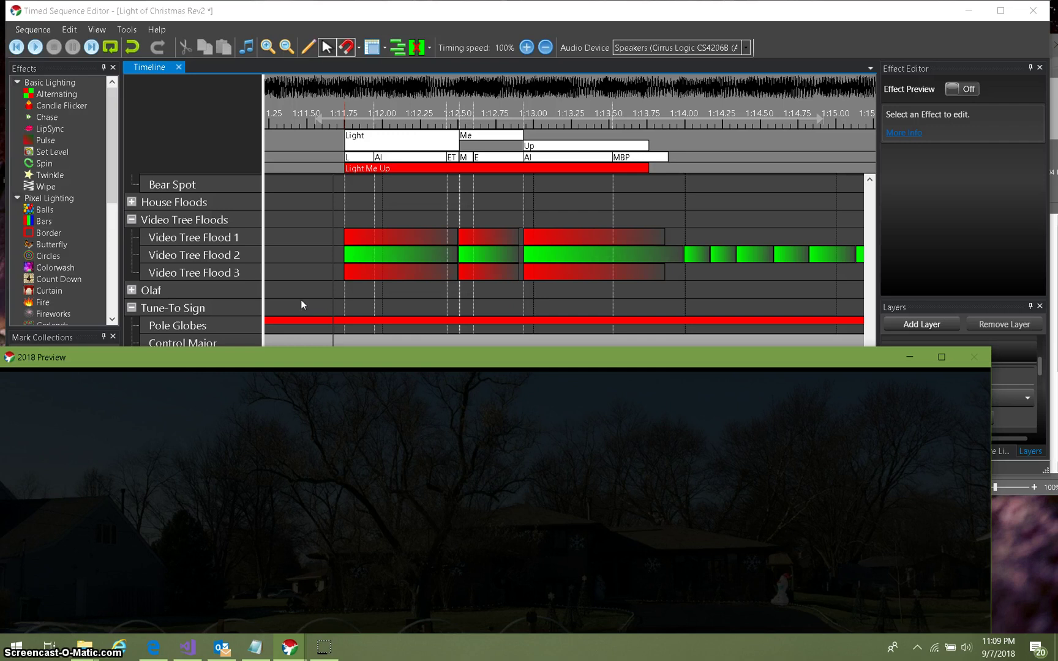
Step: Bring the Timed Sequence Editor timeline in front of the 2018 Preview window
click(302, 286)
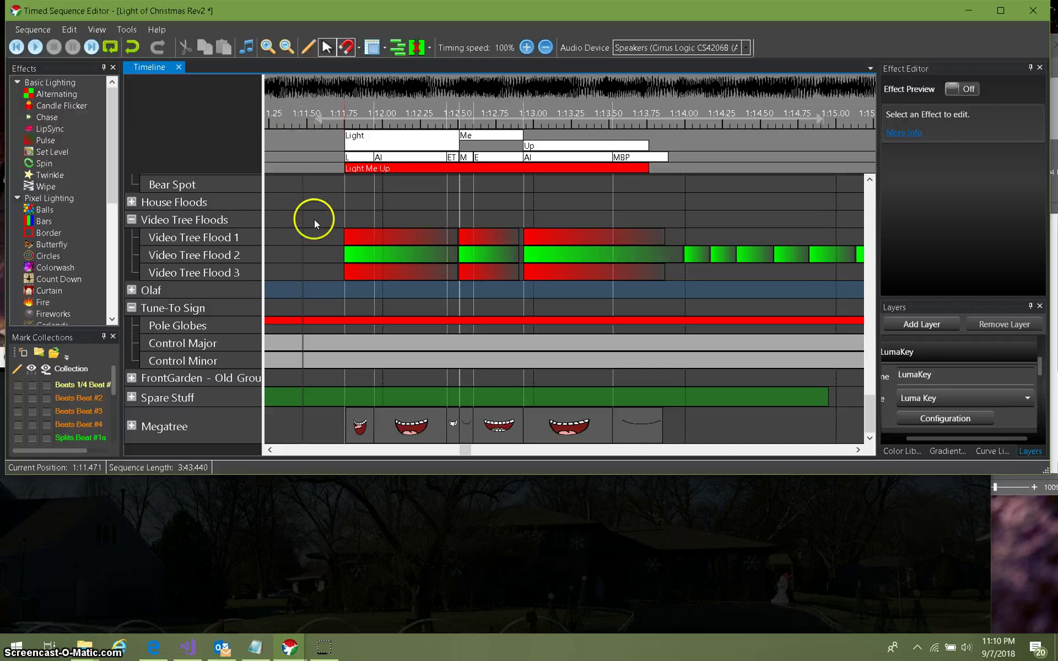
Step: Play the snowman lip-sync section, then replay it at 50% timing speed
key(space)
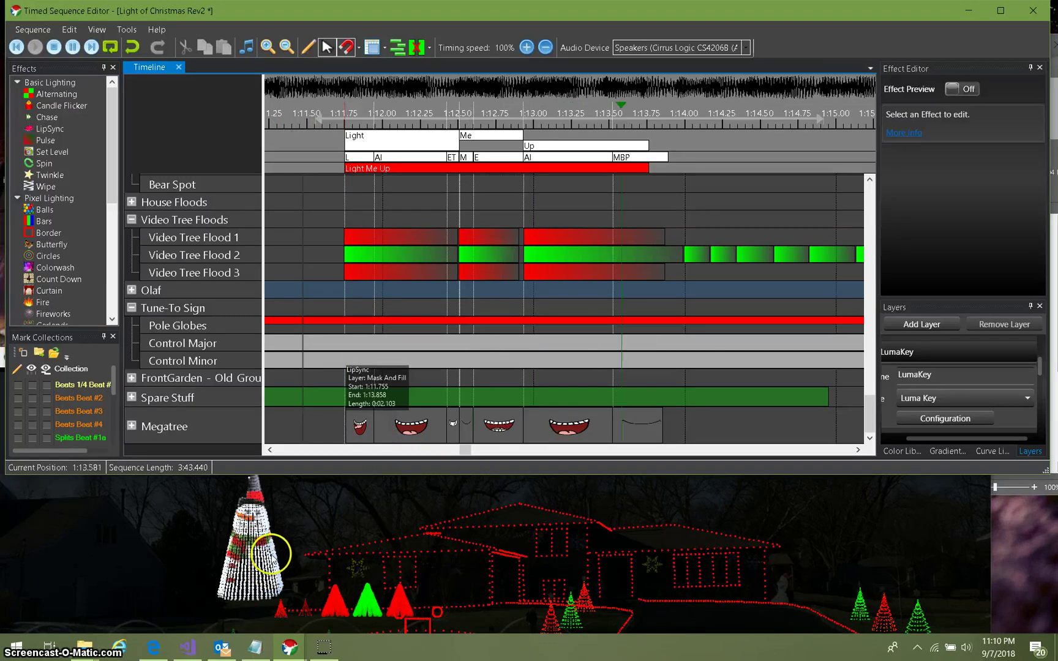
key(space)
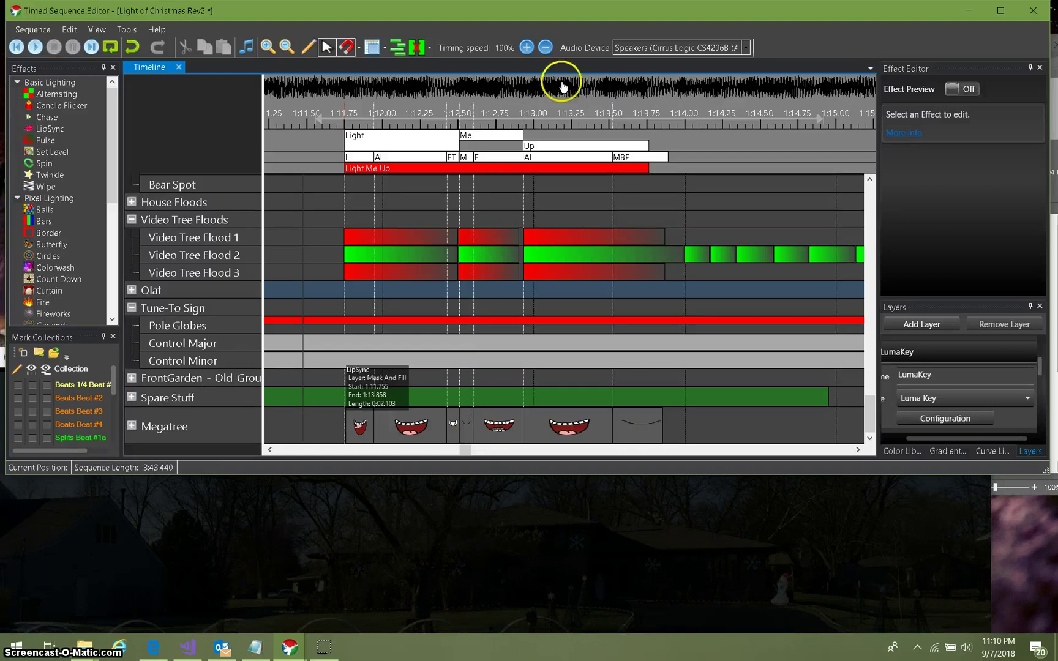
click(545, 49)
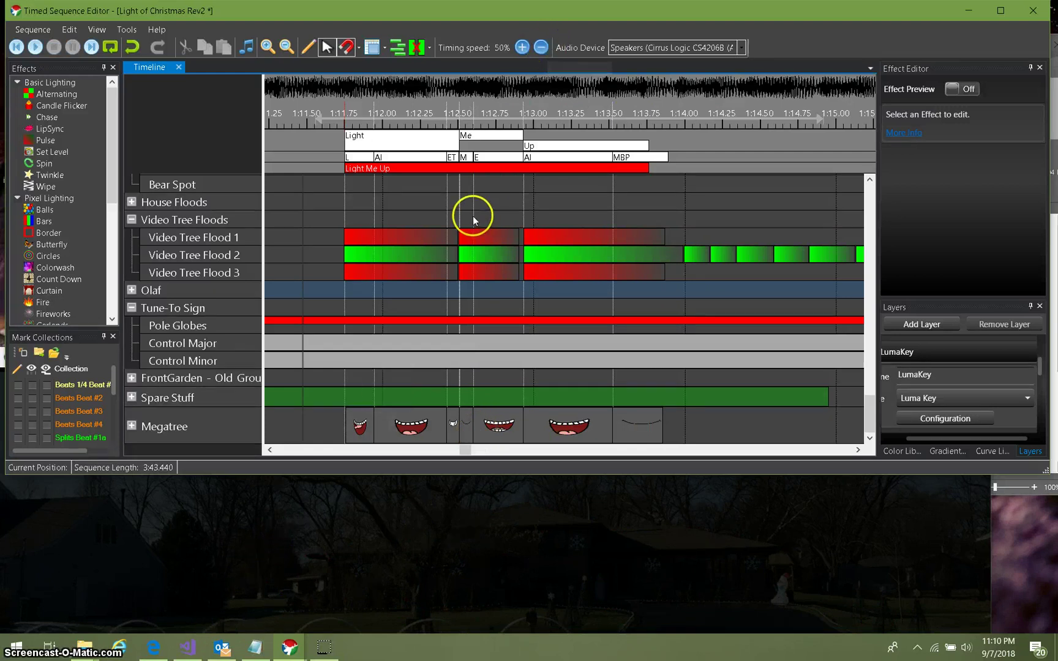
key(space)
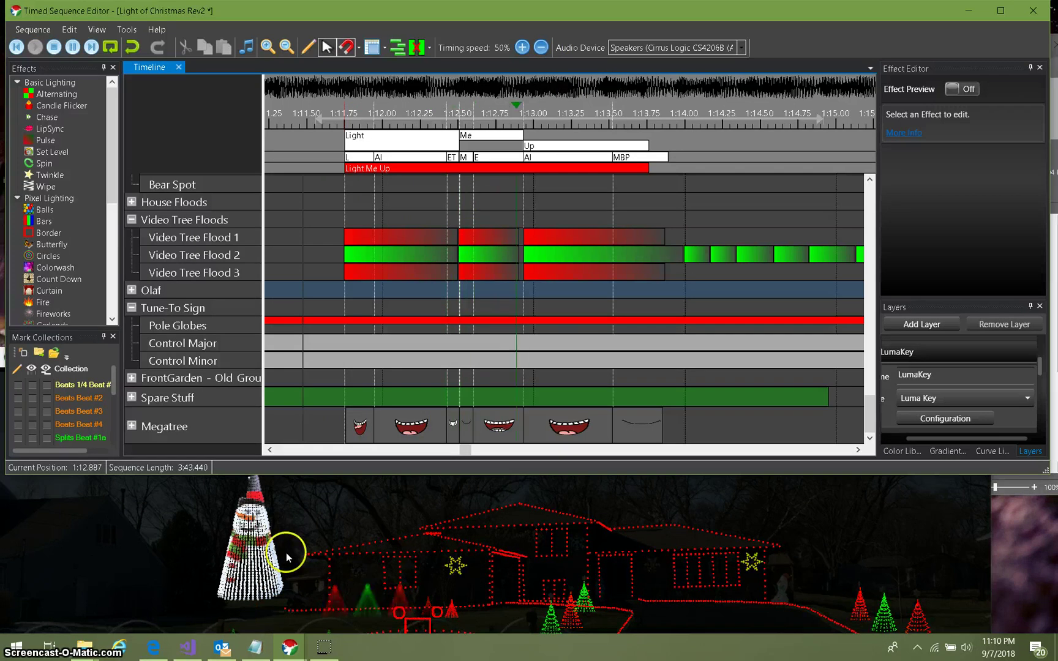
key(space)
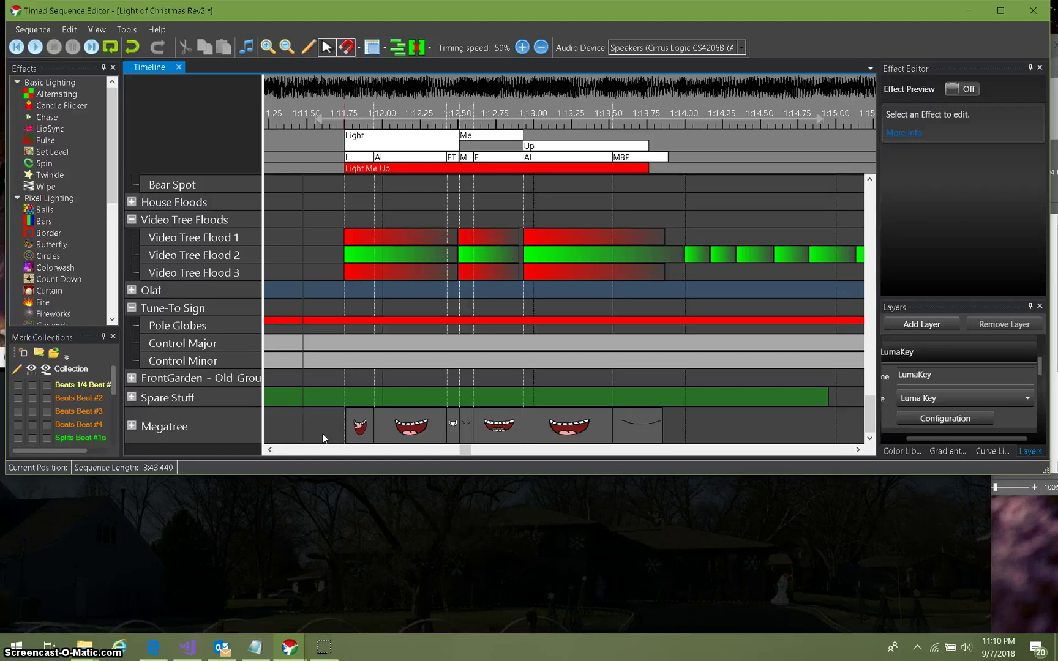
click(341, 399)
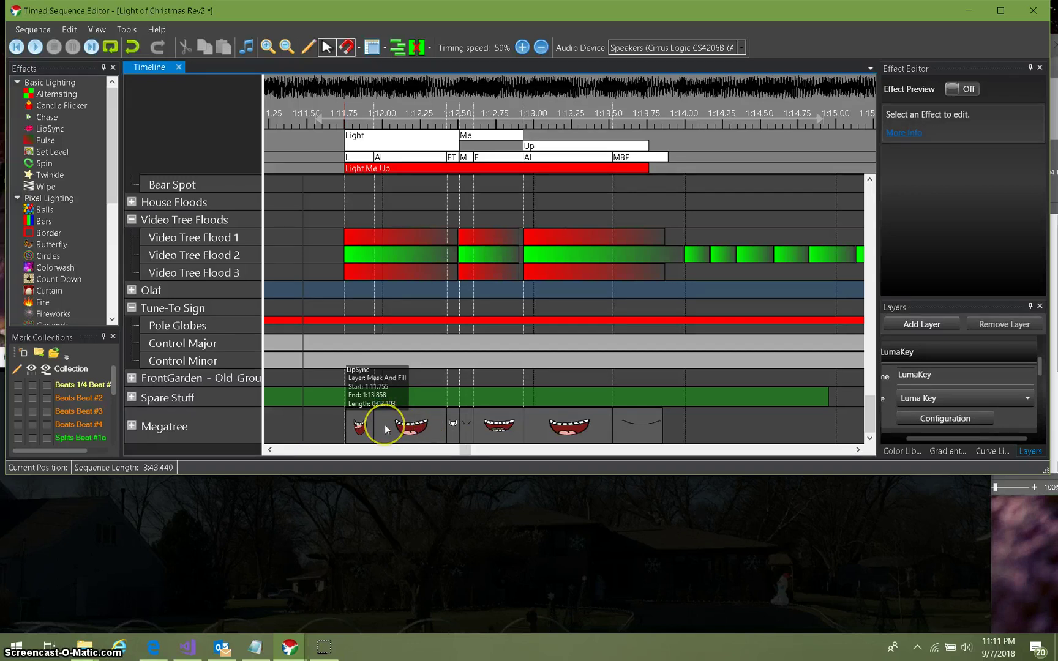
click(420, 423)
click(423, 422)
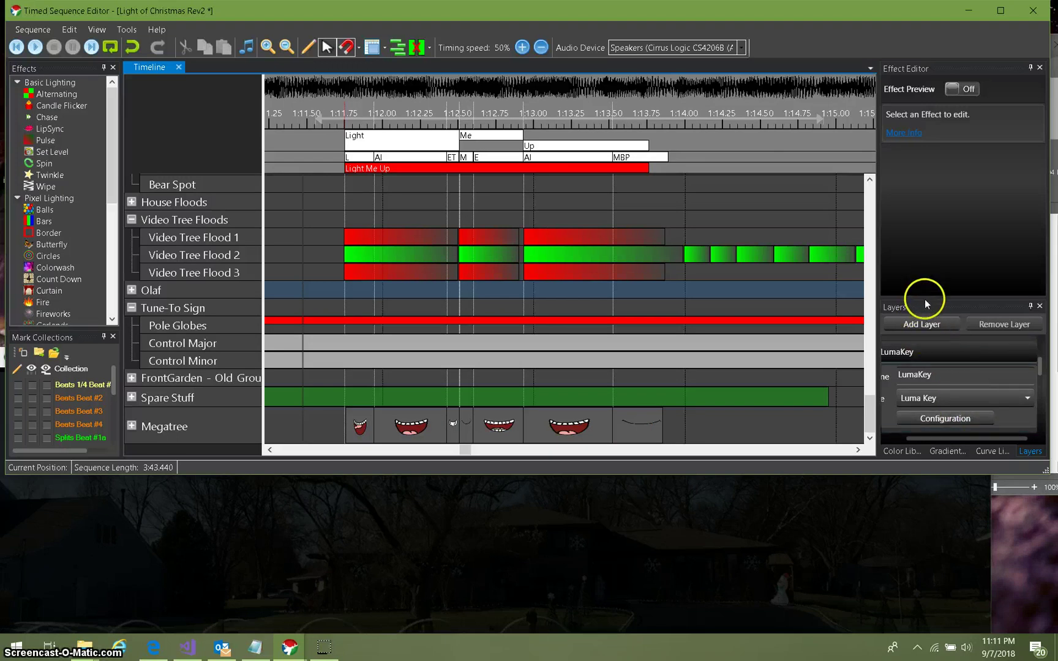
Step: Enlarge the Layers list, collapse LumaKey, and try placing Mask And Fill above LumaKey
drag(928, 303, 940, 186)
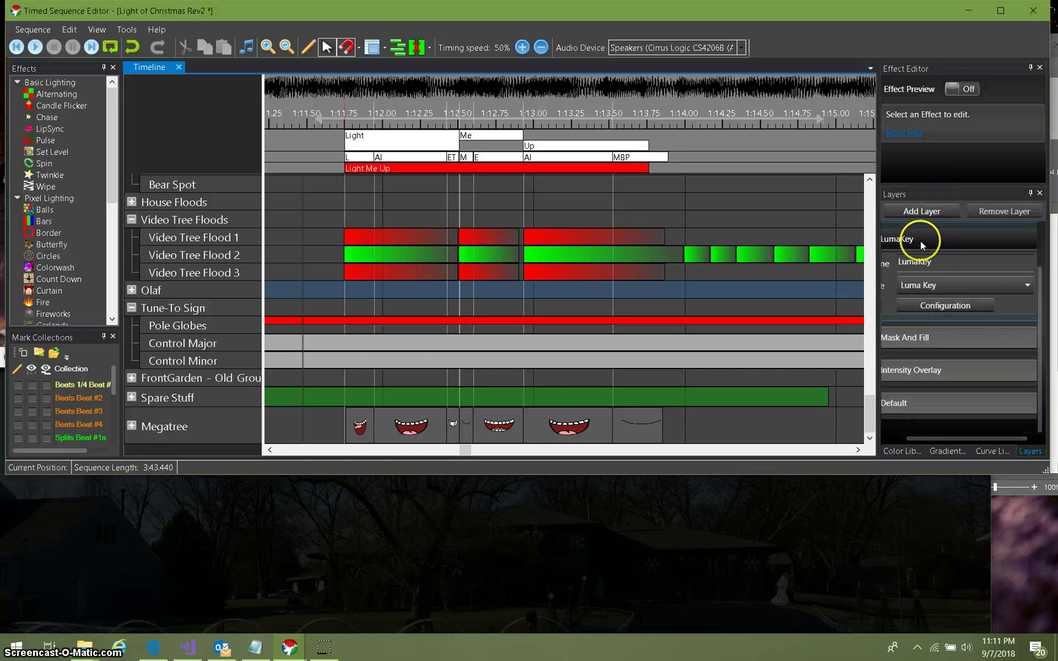
click(920, 241)
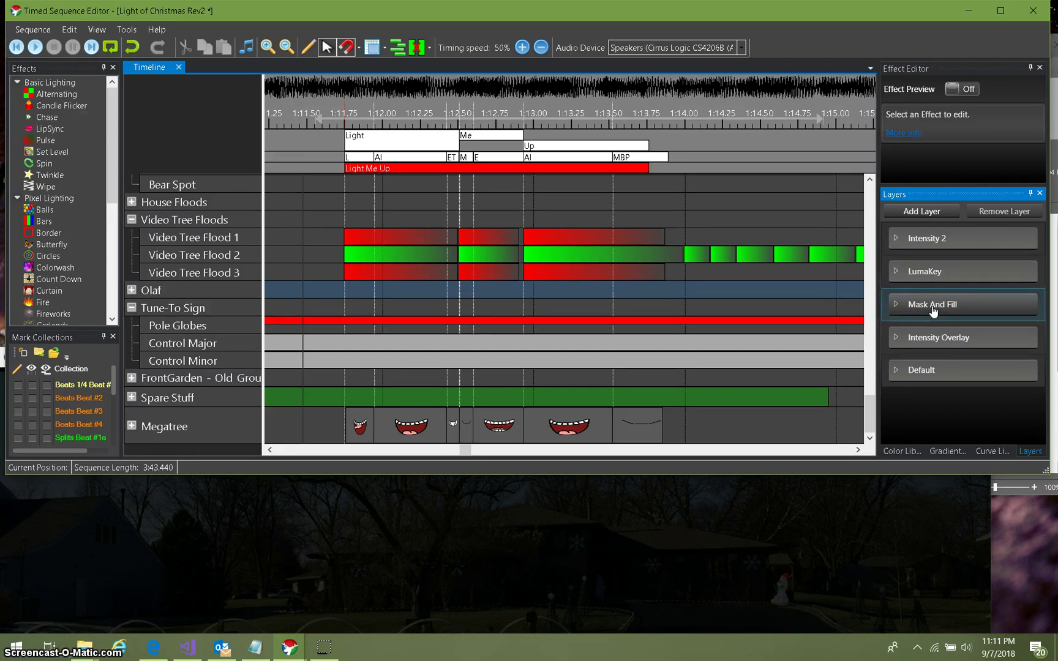
click(968, 306)
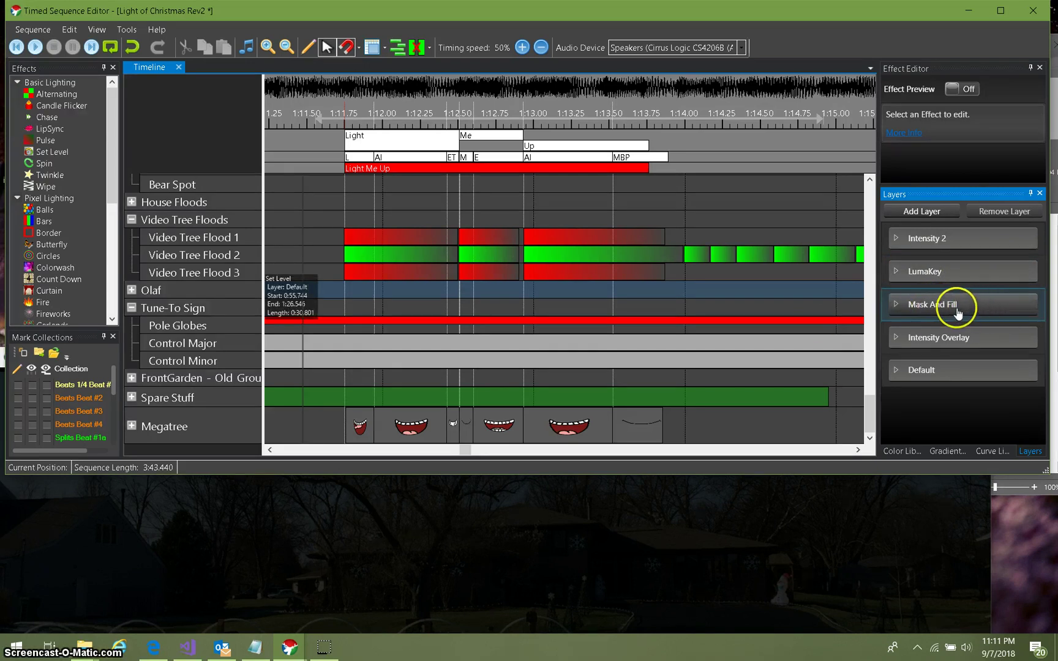
drag(959, 306, 949, 264)
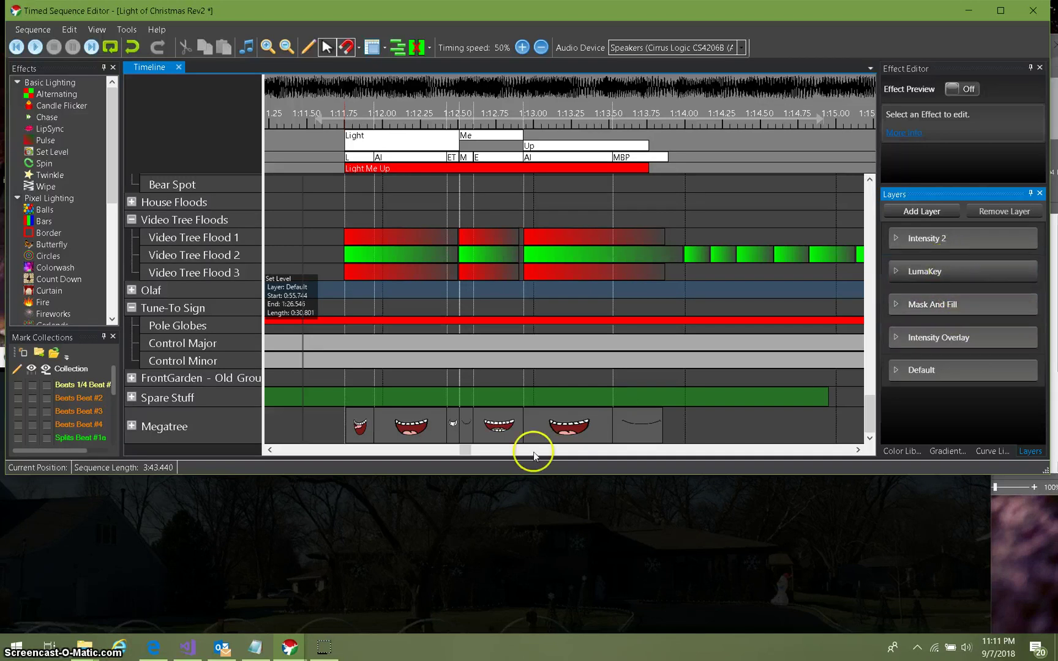
mouse_move(585, 425)
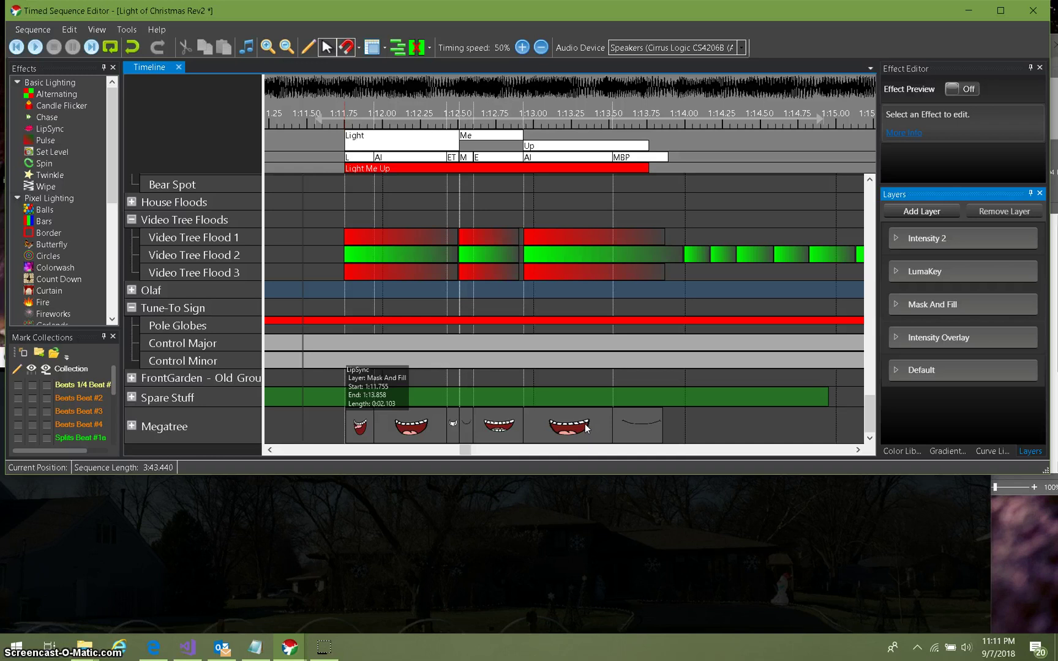
Step: Check the snowman mouth effect's layer, leaving it on Mask And Fill
click(434, 426)
right_click(492, 423)
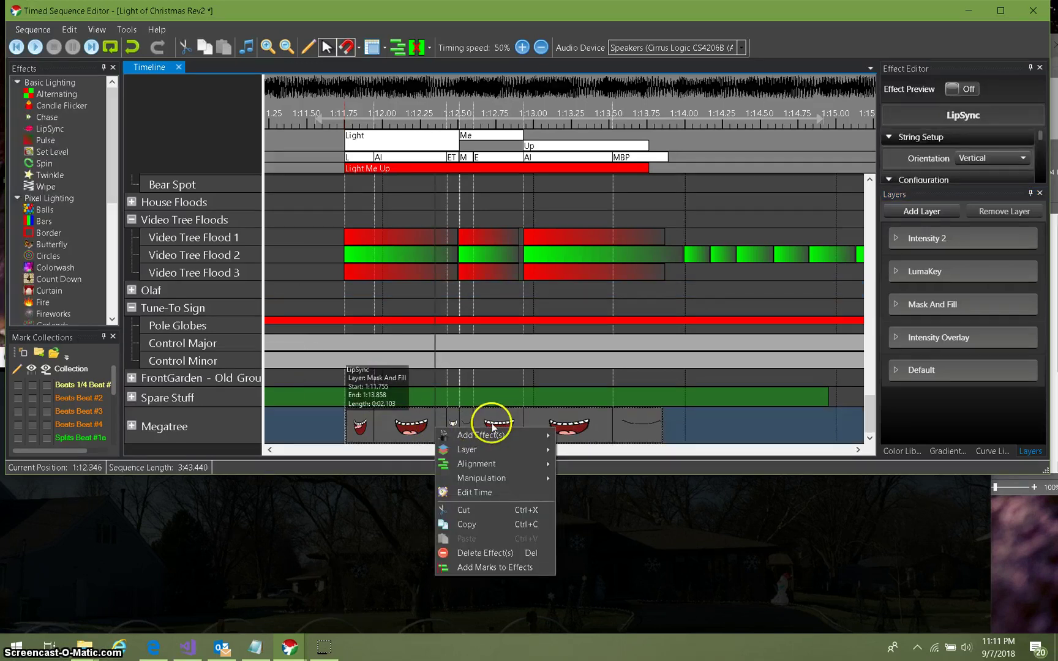
mouse_move(502, 447)
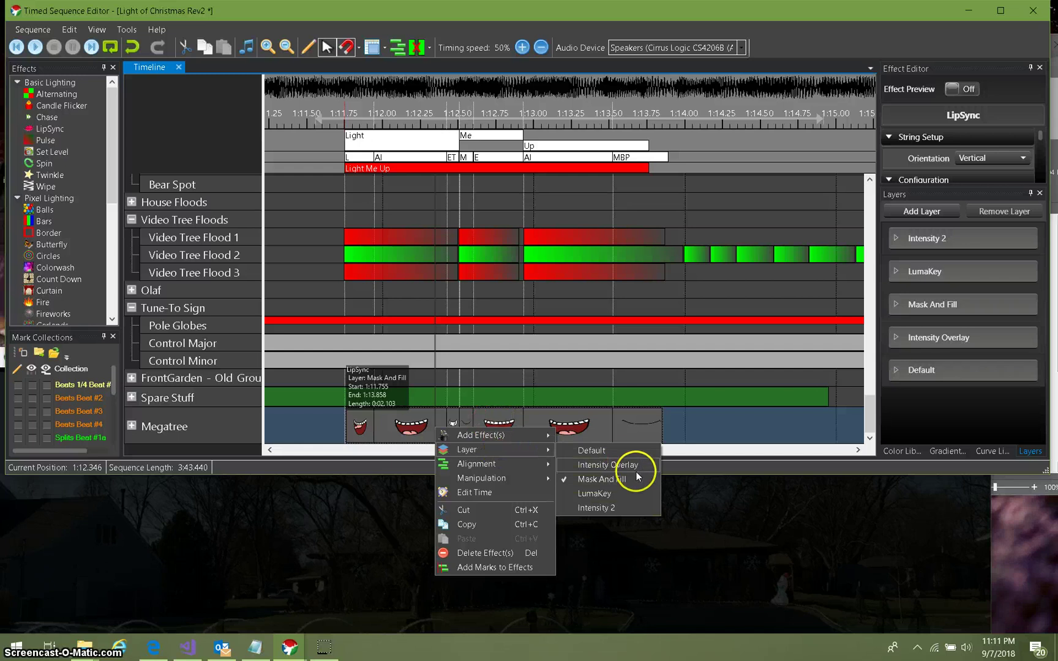
click(704, 420)
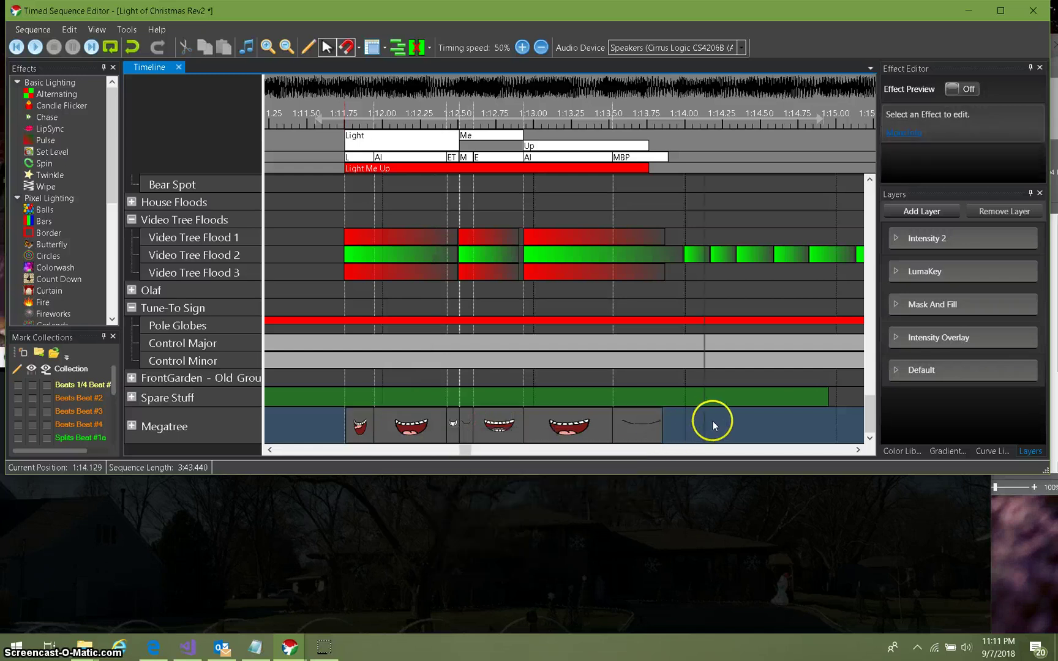
Step: Drag the green Set Level effect down onto the Megatree row, keeping it on LumaKey
click(594, 399)
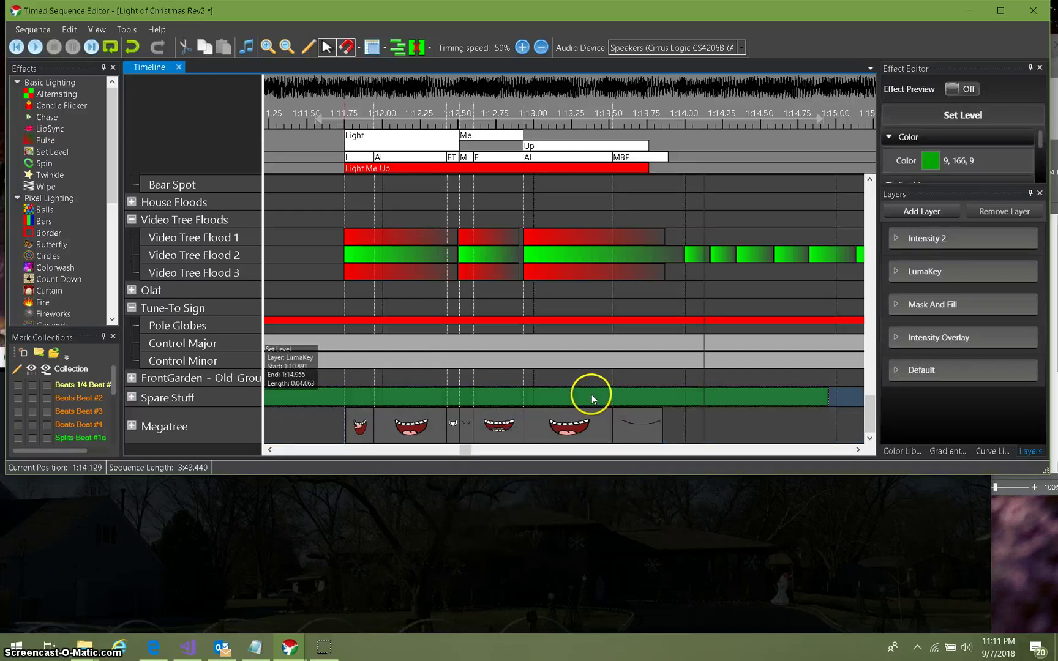
drag(592, 397, 592, 416)
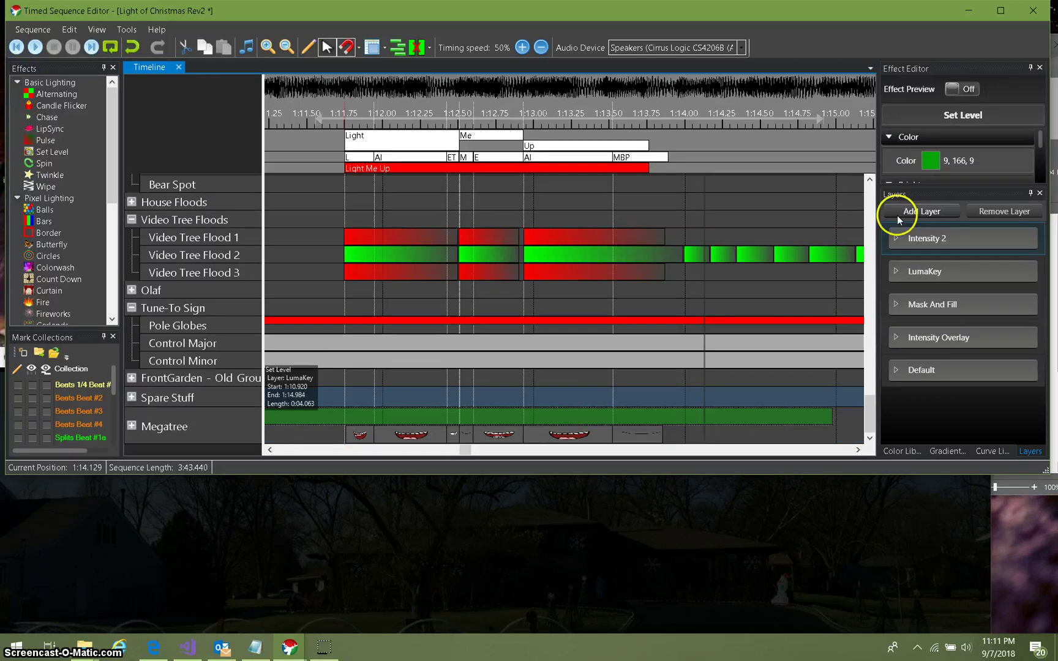
right_click(530, 416)
mouse_move(573, 437)
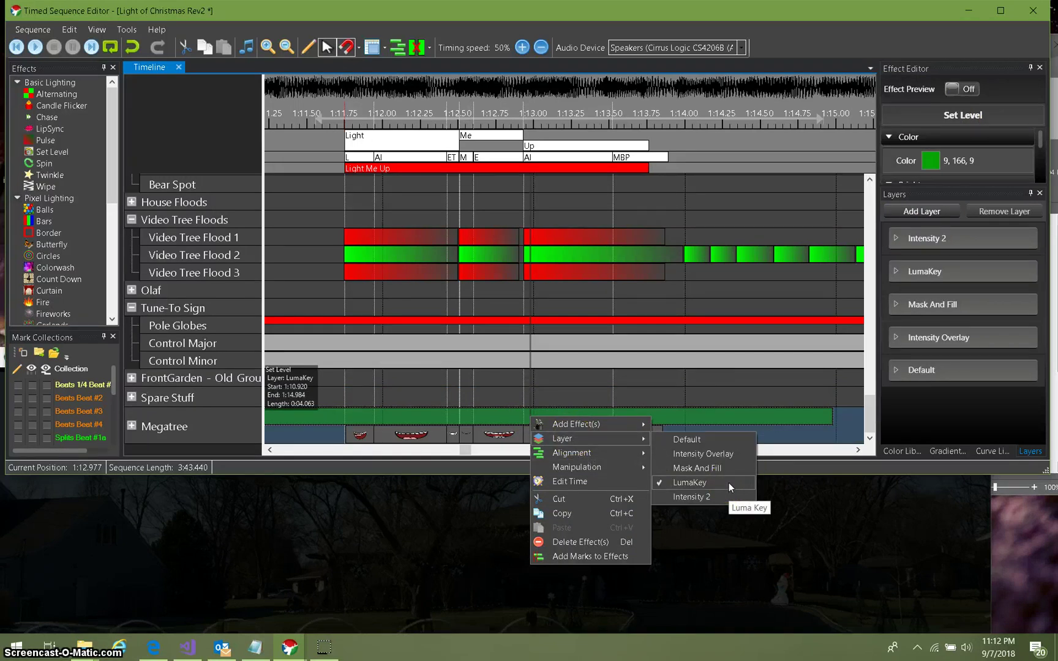
click(457, 418)
Step: Review the LumaKey Configuration and keep brightness limits at Lower 0 and Upper 2
click(942, 272)
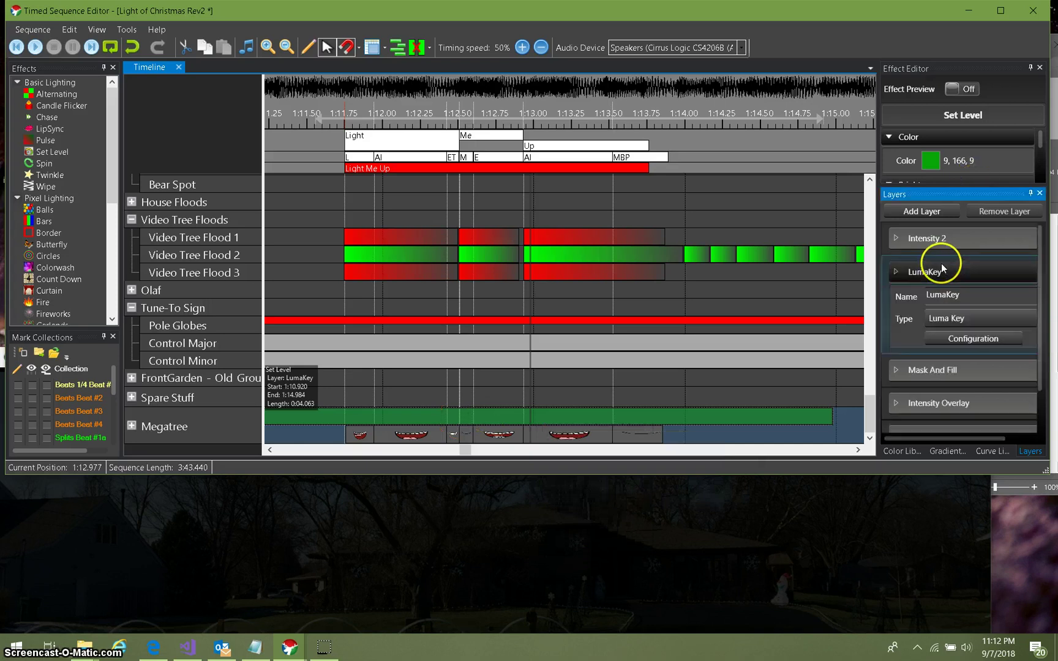
click(968, 339)
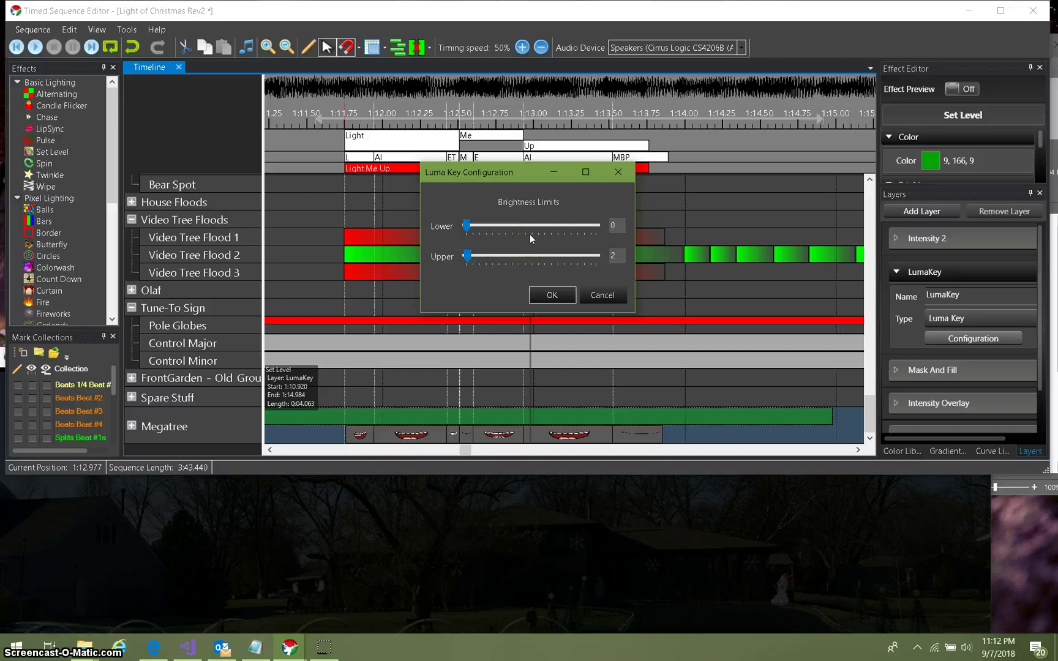
click(490, 235)
click(617, 256)
click(617, 257)
click(565, 296)
click(565, 297)
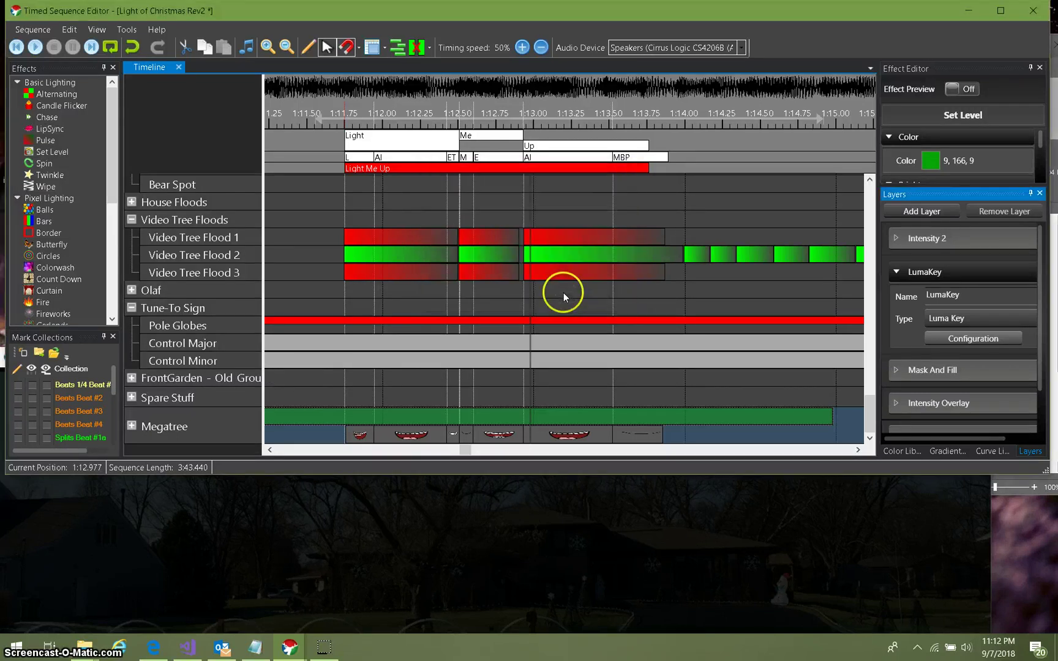
click(426, 418)
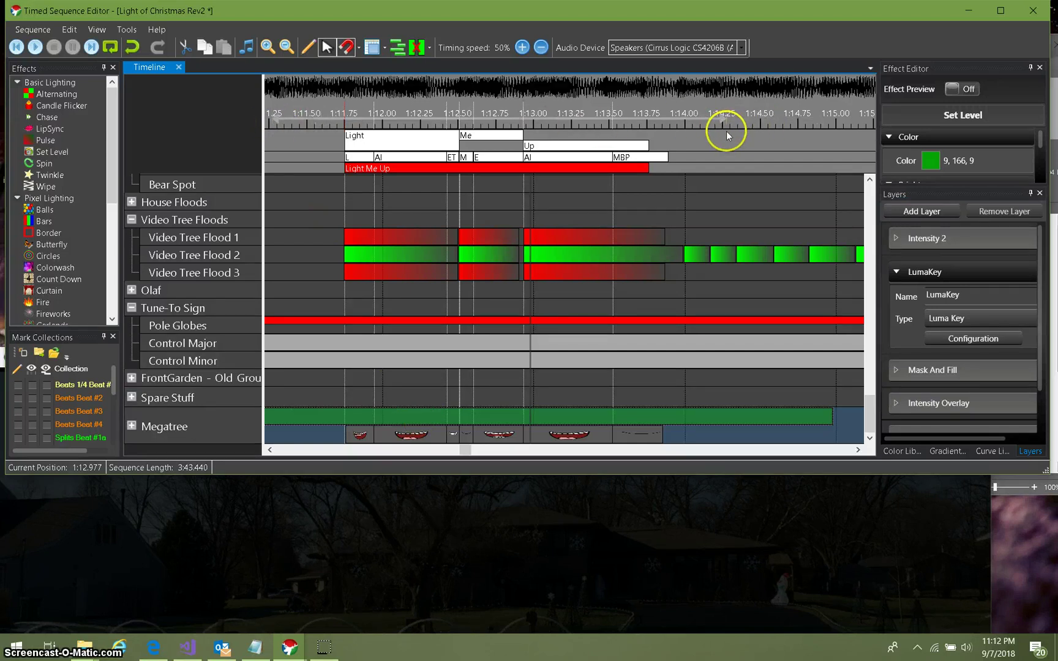
key(space)
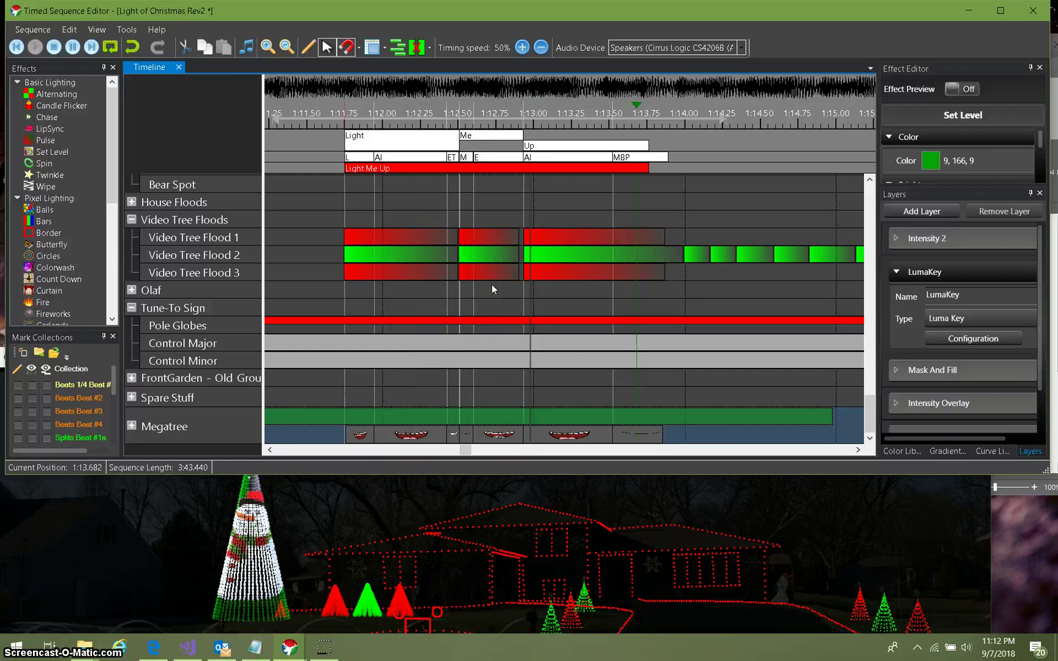
key(space)
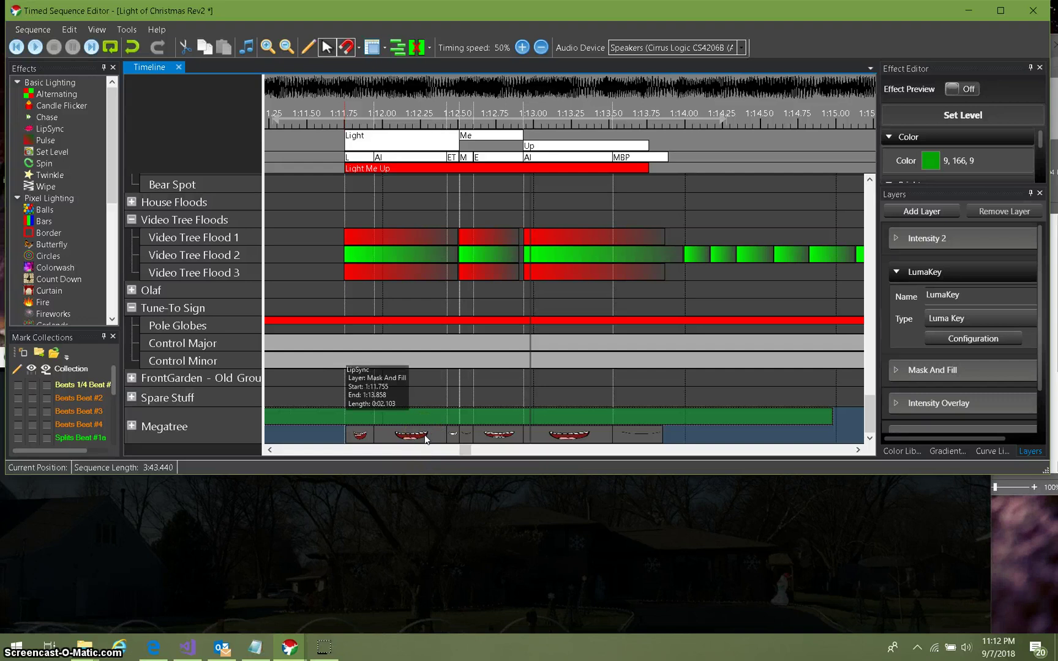
click(427, 418)
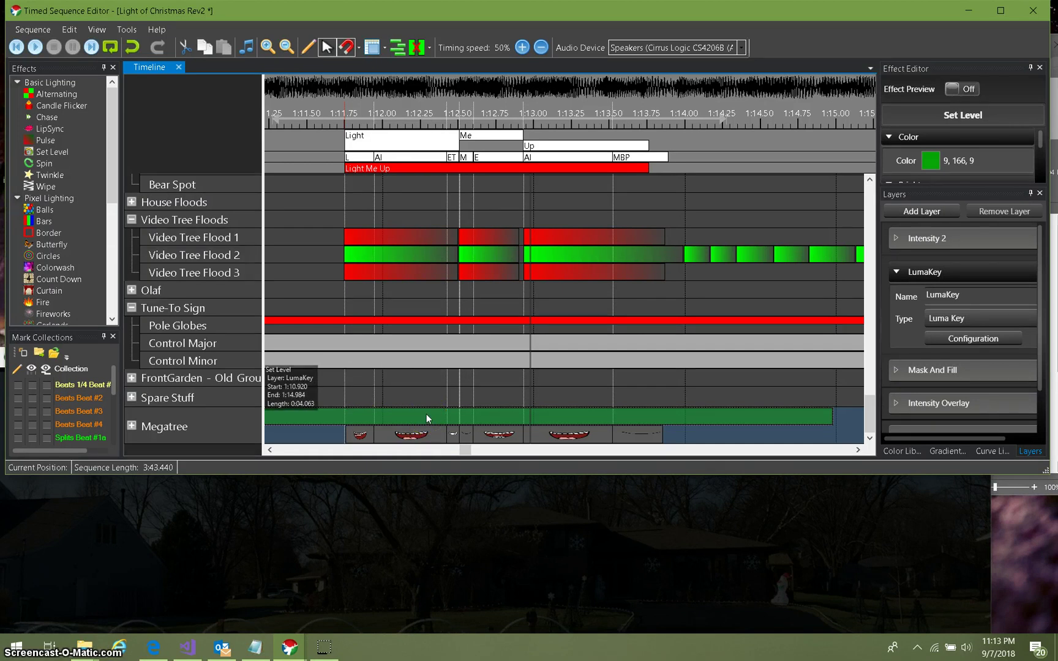
Step: Select the LipSync mouth effect and switch Effect Preview to On
click(438, 433)
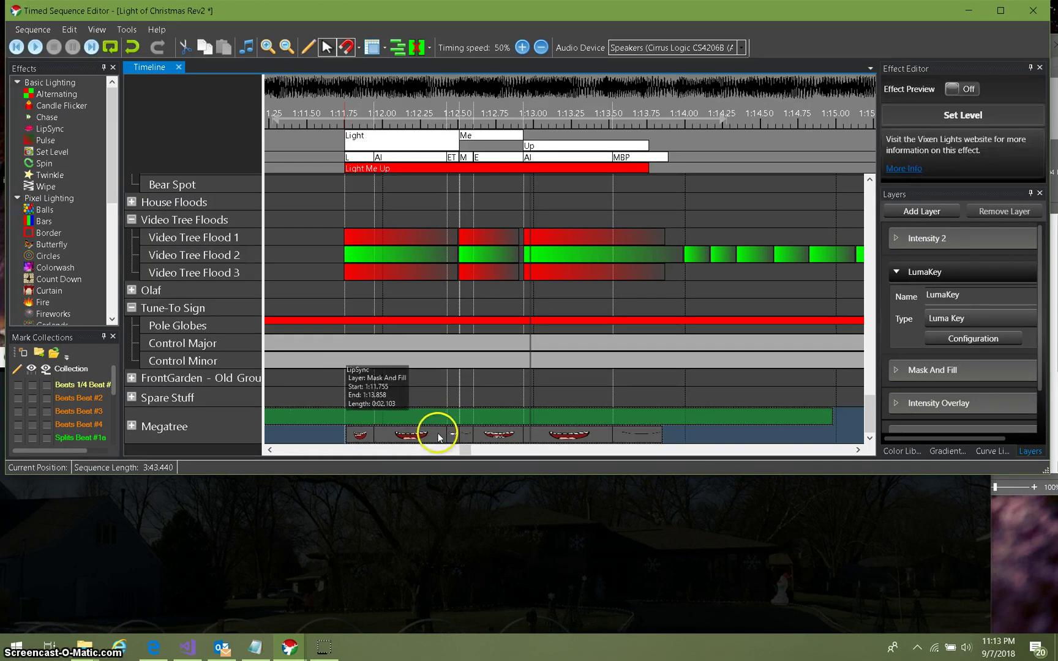
click(959, 91)
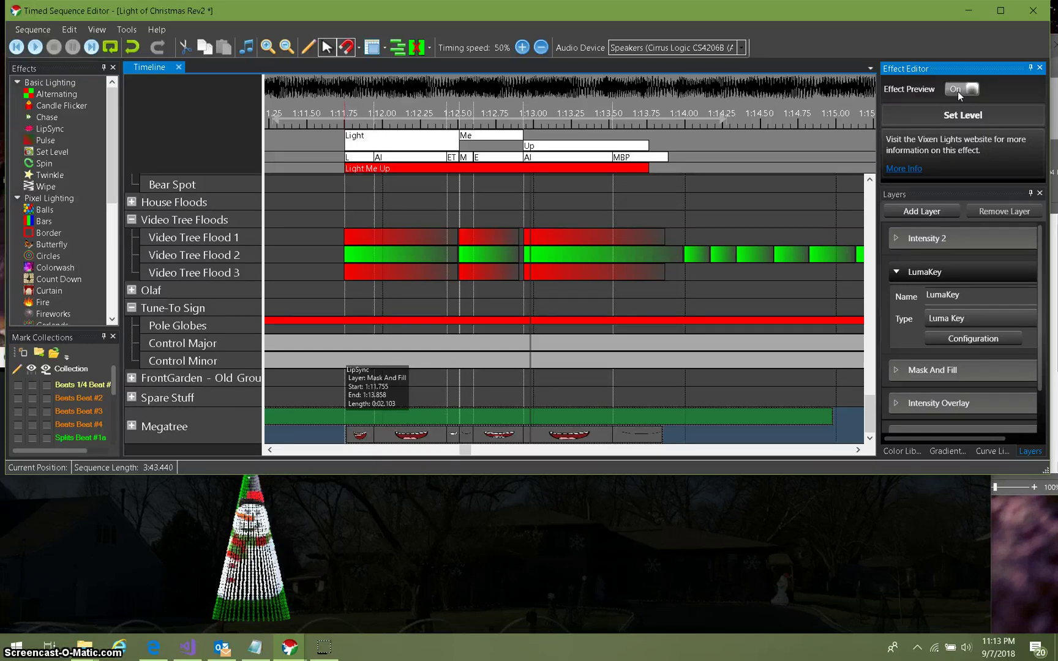
click(942, 79)
Step: Lower the LipSync effect's Scale slider so the snowman face shrinks on the megatree
click(363, 435)
click(744, 437)
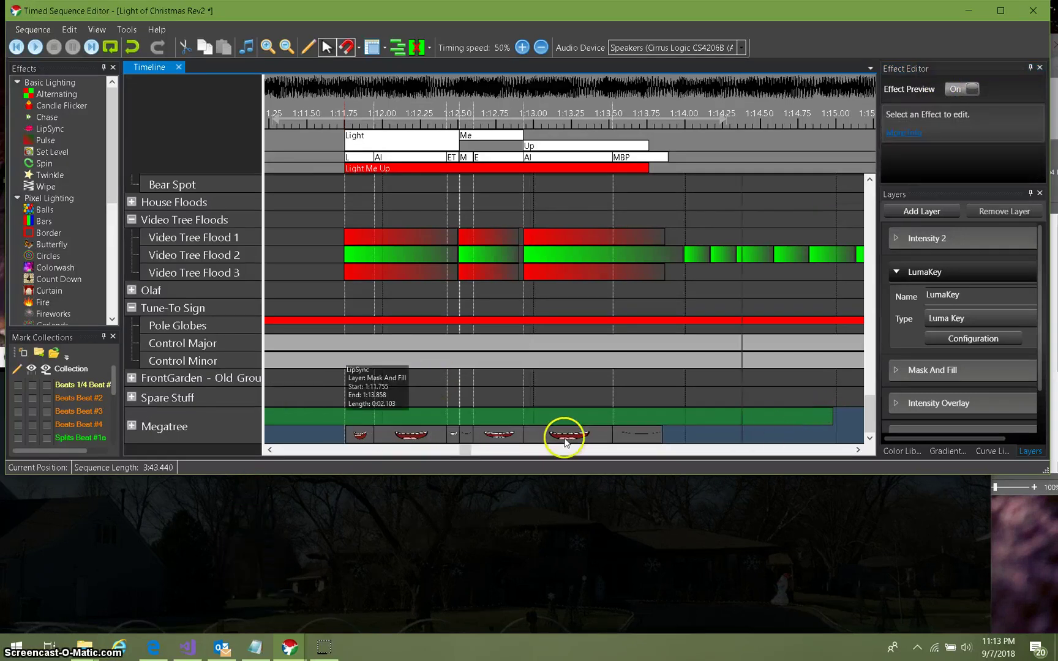
click(565, 436)
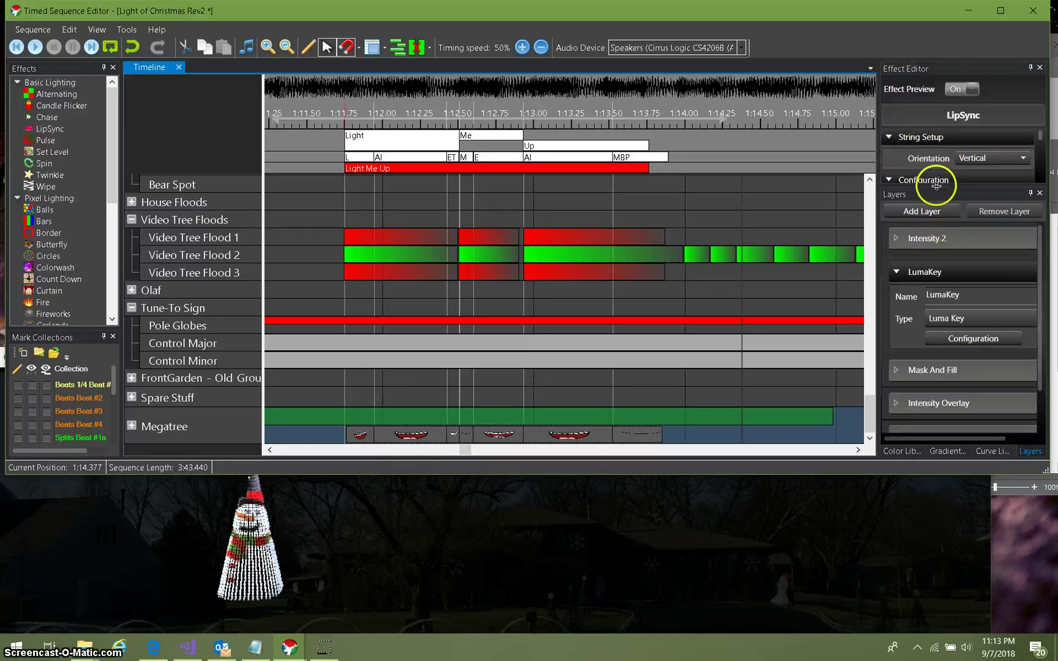
drag(939, 187, 938, 323)
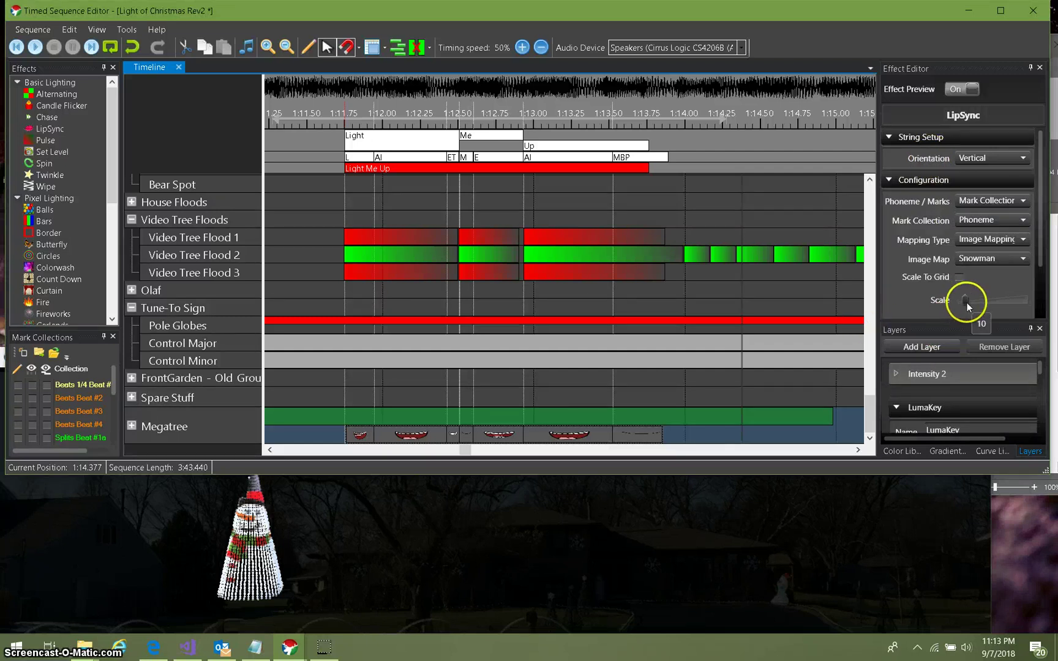
drag(966, 302, 965, 302)
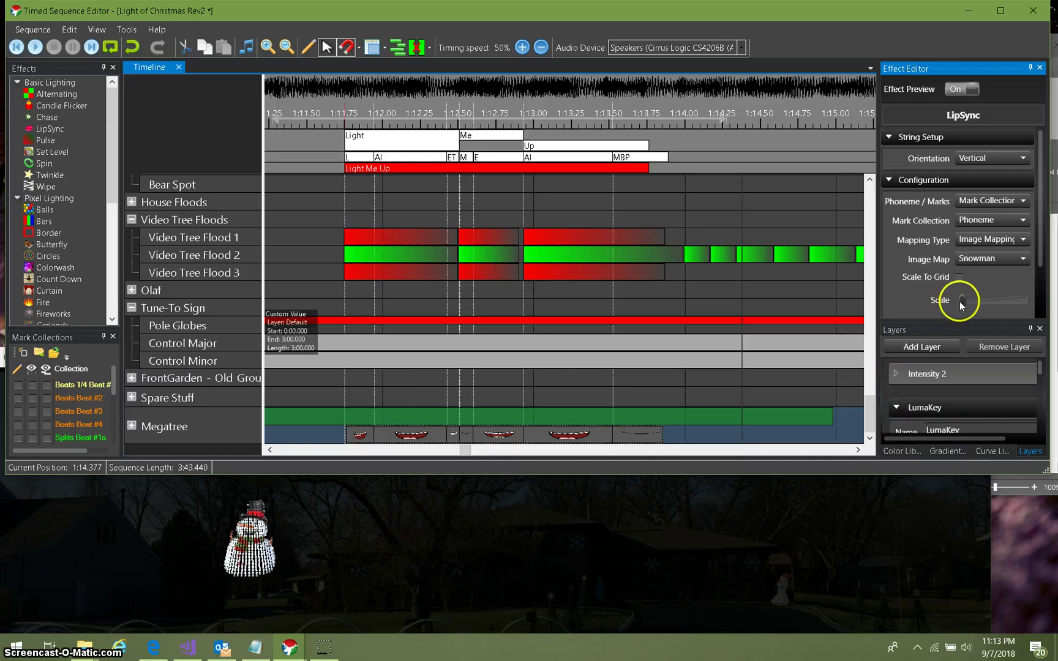
drag(962, 301, 962, 301)
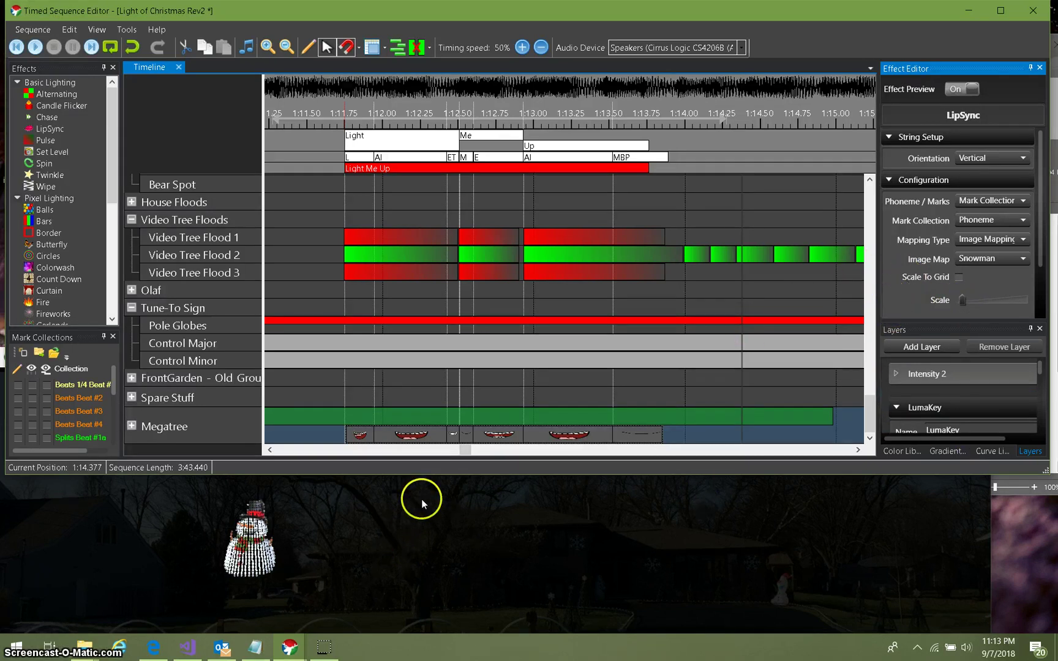
Step: Move the green Set Level to start after the lip-sync and save the sequence
click(324, 419)
drag(323, 419, 845, 418)
key(ctrl+s)
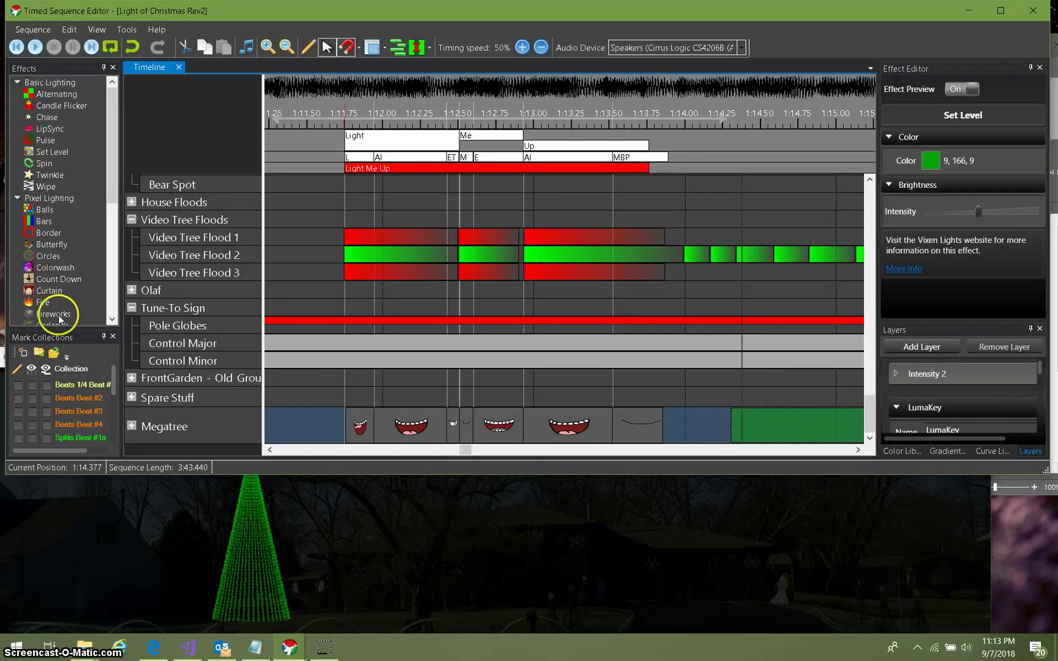
Step: Replace a trial Snowstorm effect with a Snowflakes effect on the Megatree row
scroll(61, 306, down, 5)
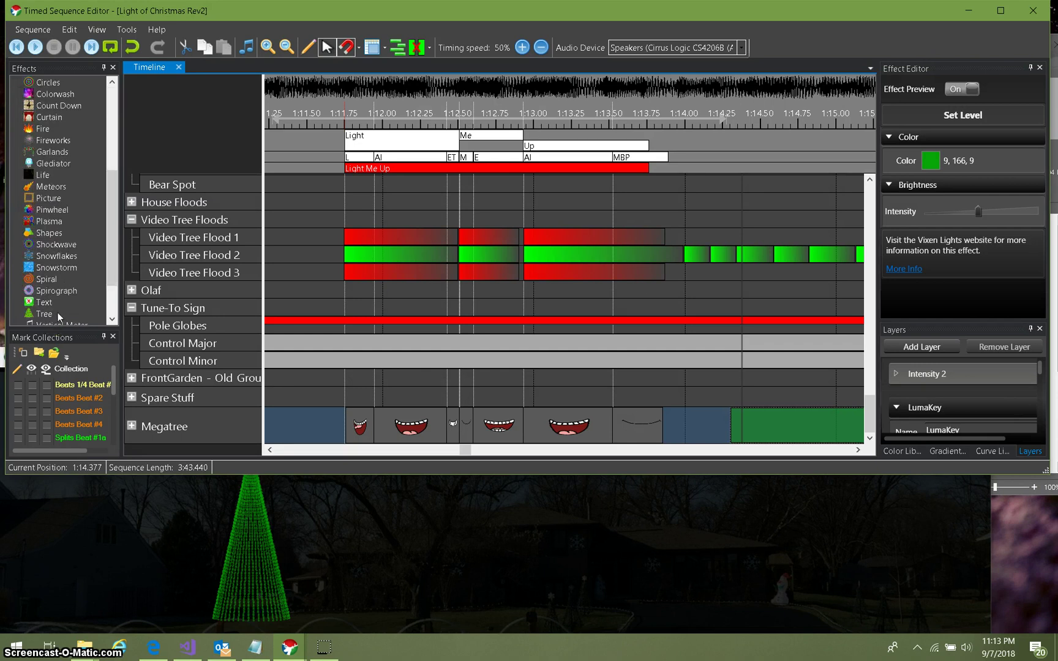
drag(52, 260, 300, 417)
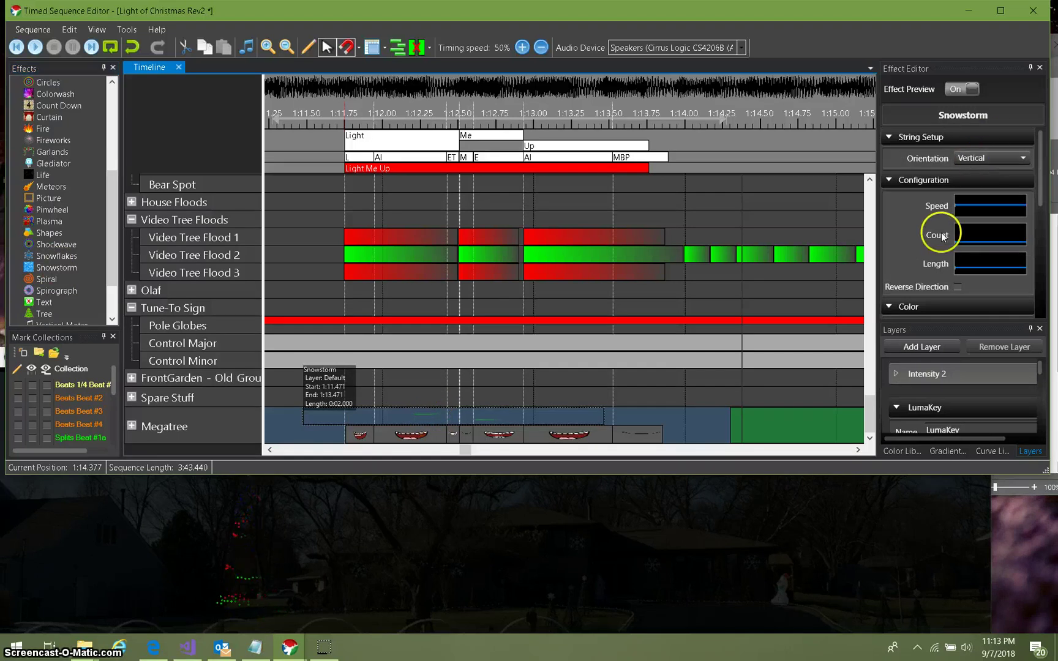
scroll(941, 233, down, 2)
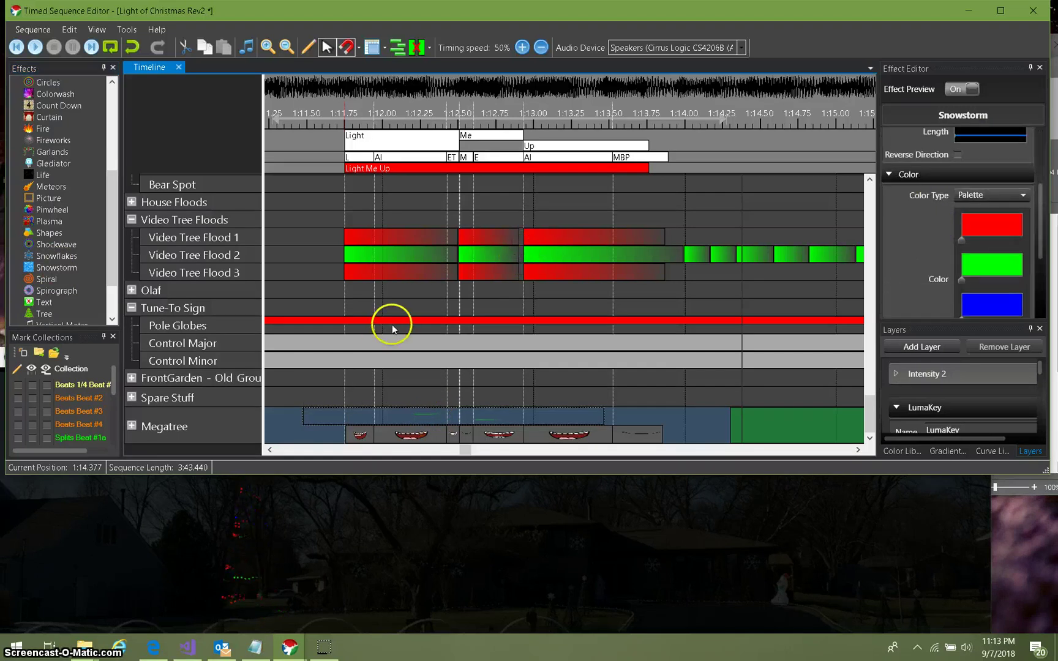
key(Delete)
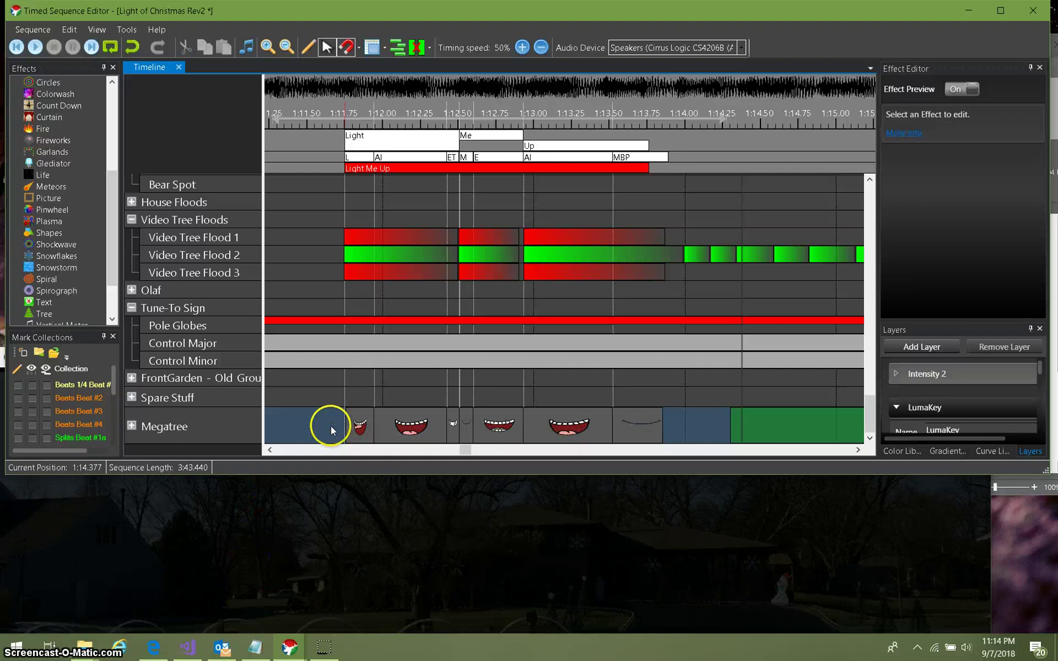
drag(59, 261, 333, 416)
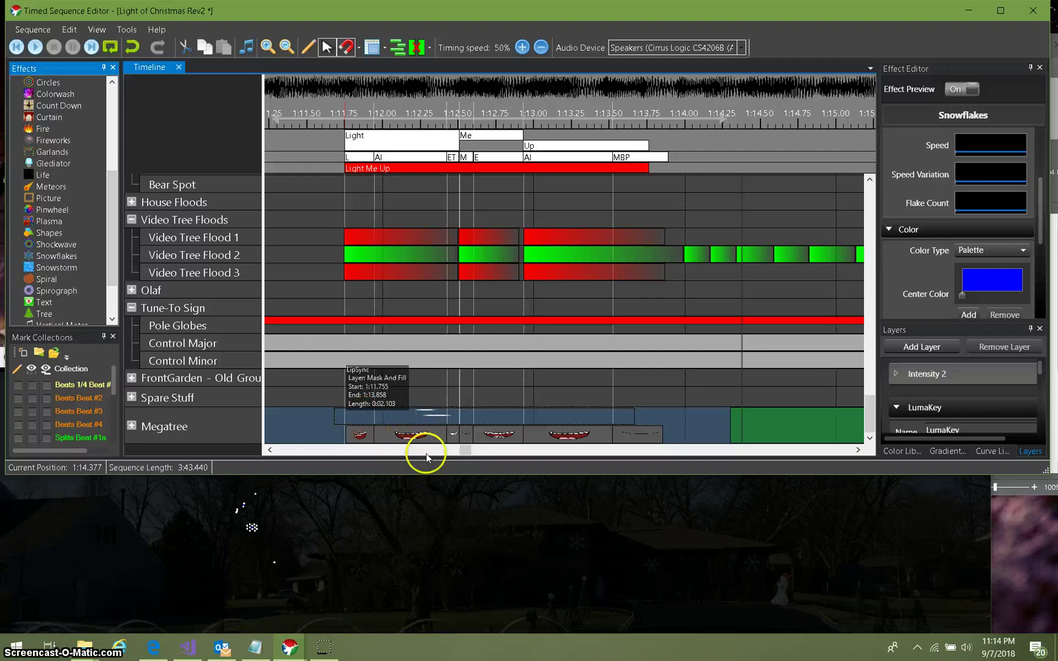
Step: Assign the Snowflakes effect to the LumaKey layer and show LumaKey's settings
right_click(424, 420)
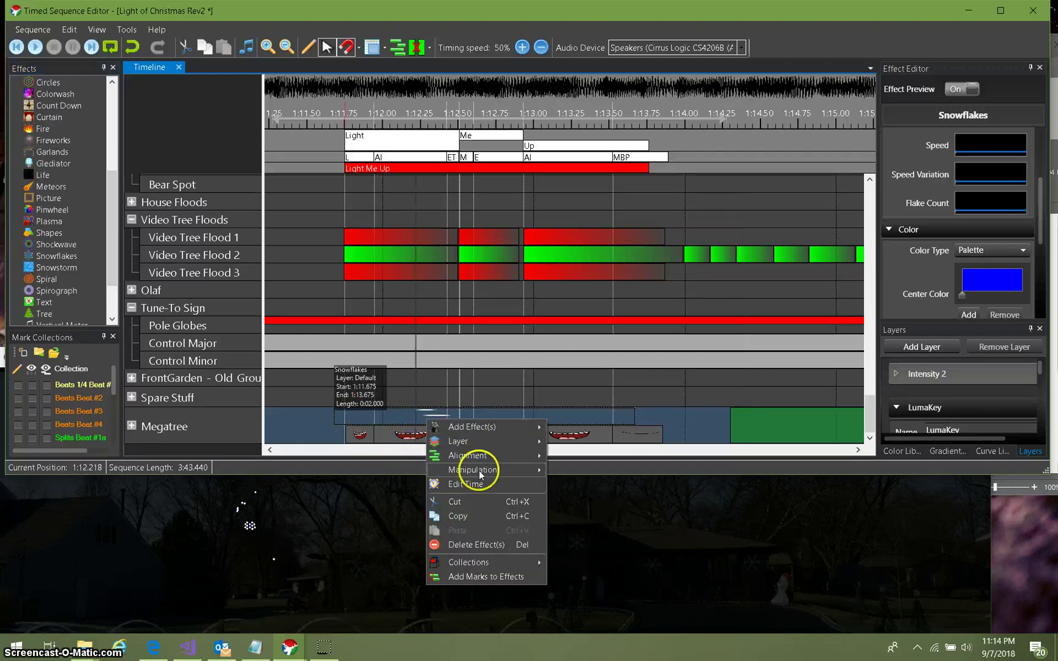
mouse_move(517, 441)
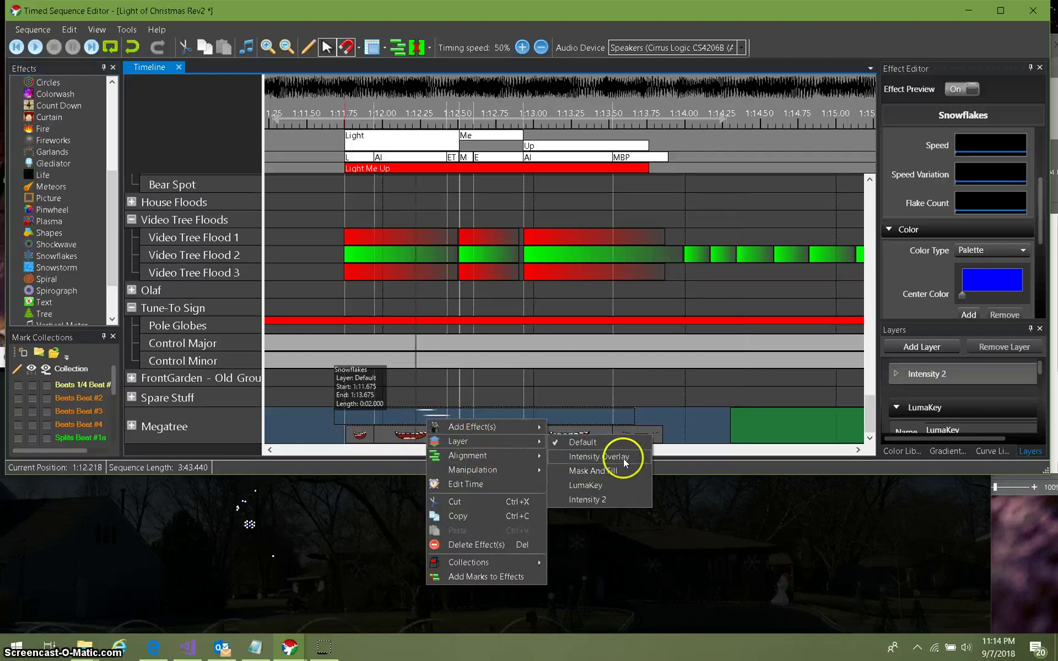
click(605, 491)
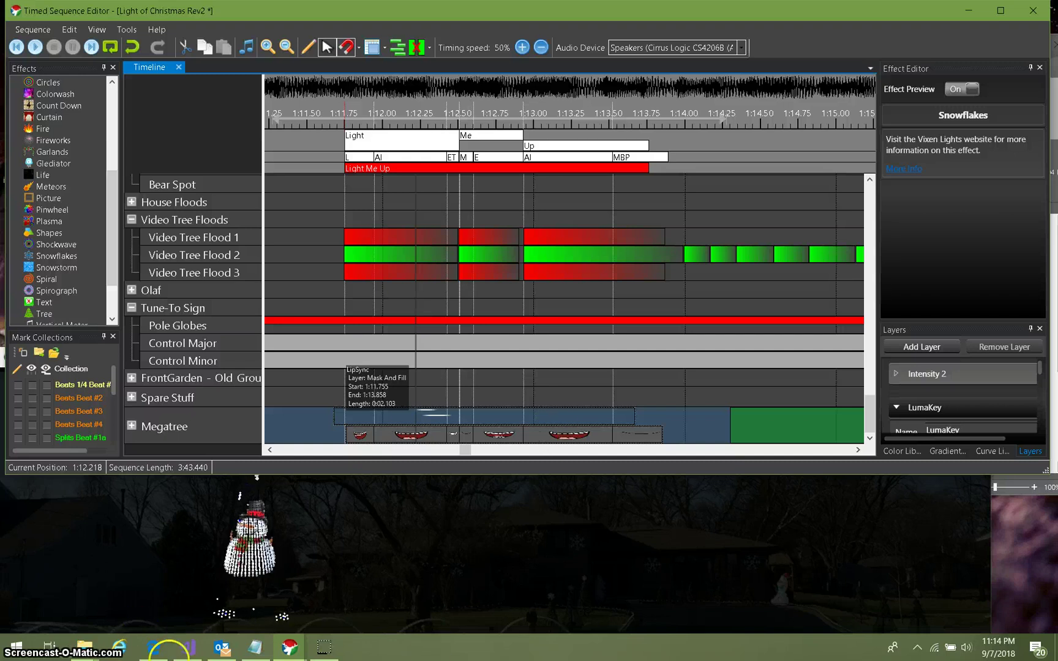
click(445, 320)
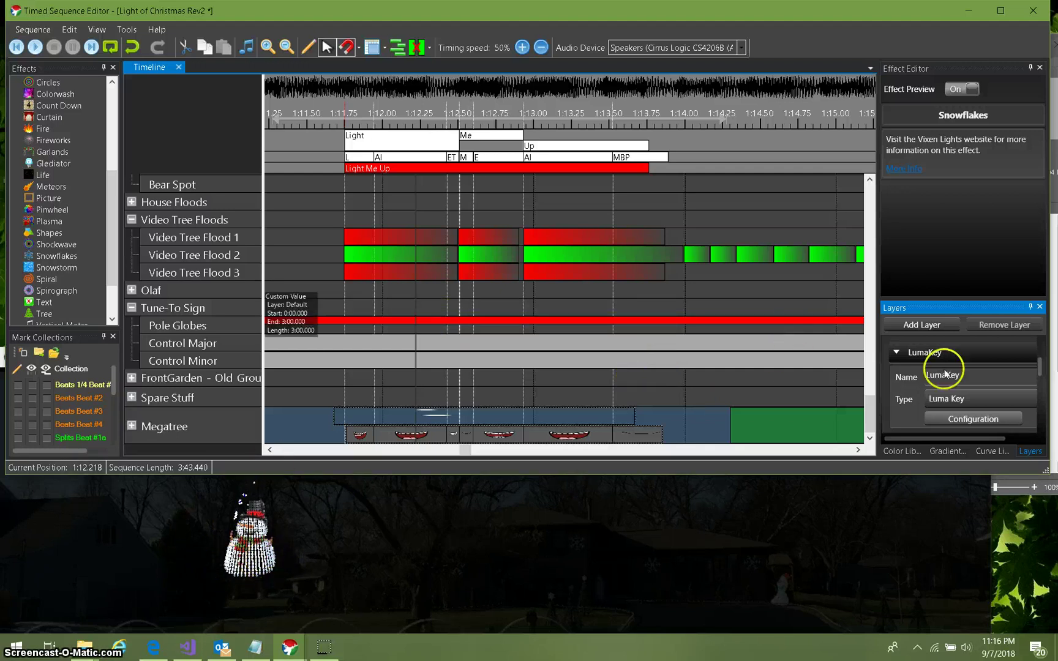
Step: Set LumaKey brightness limits to Upper 100 and Lower 95, and confirm
click(973, 419)
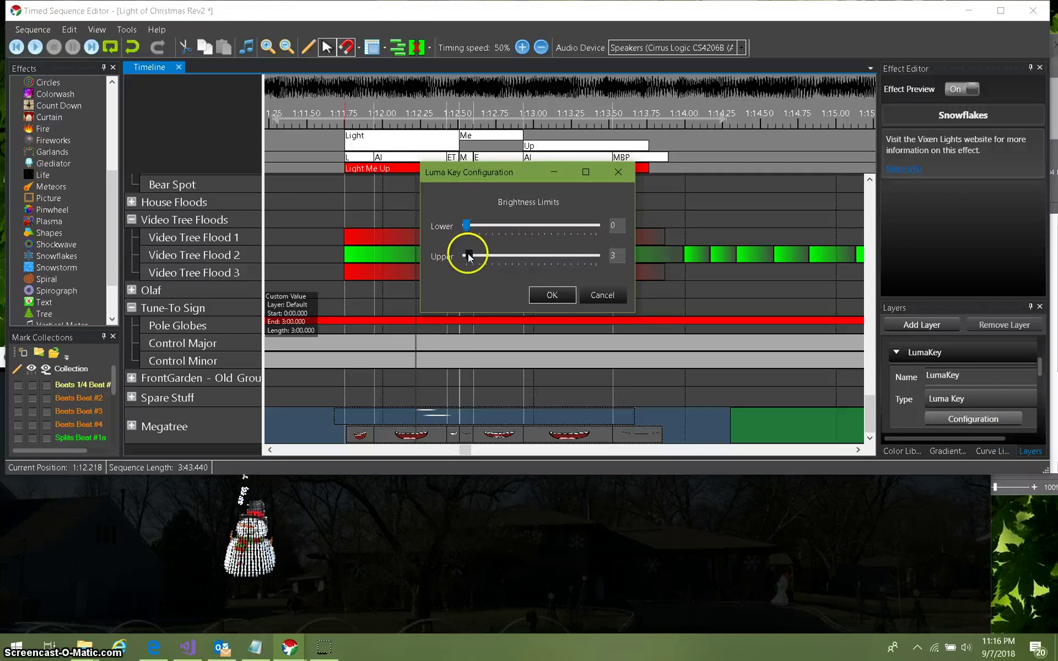
drag(468, 254, 662, 267)
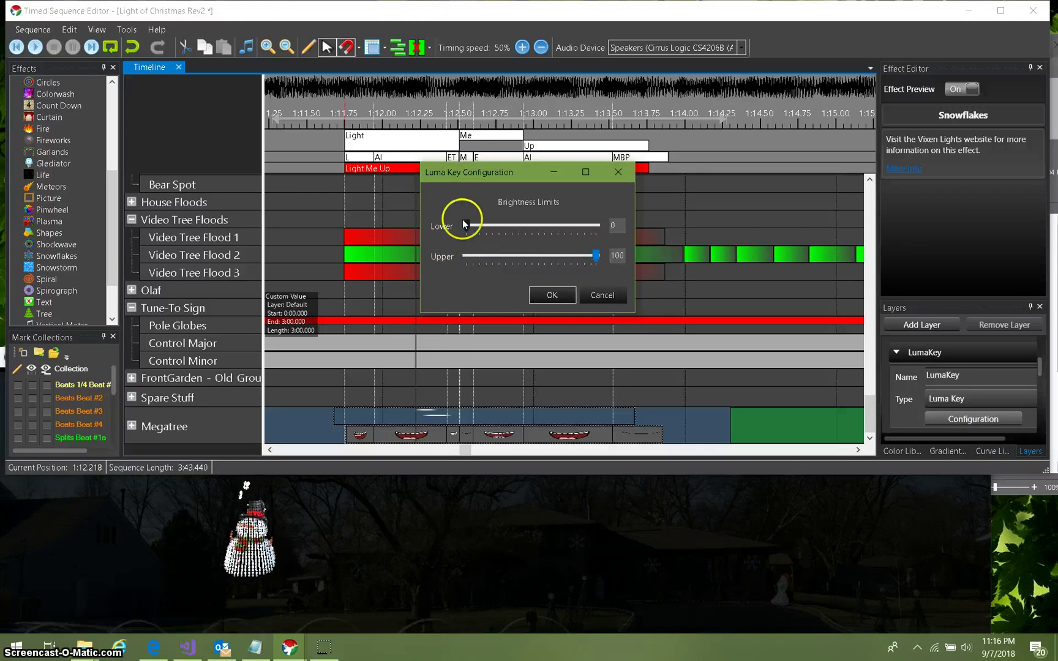
drag(464, 224, 590, 231)
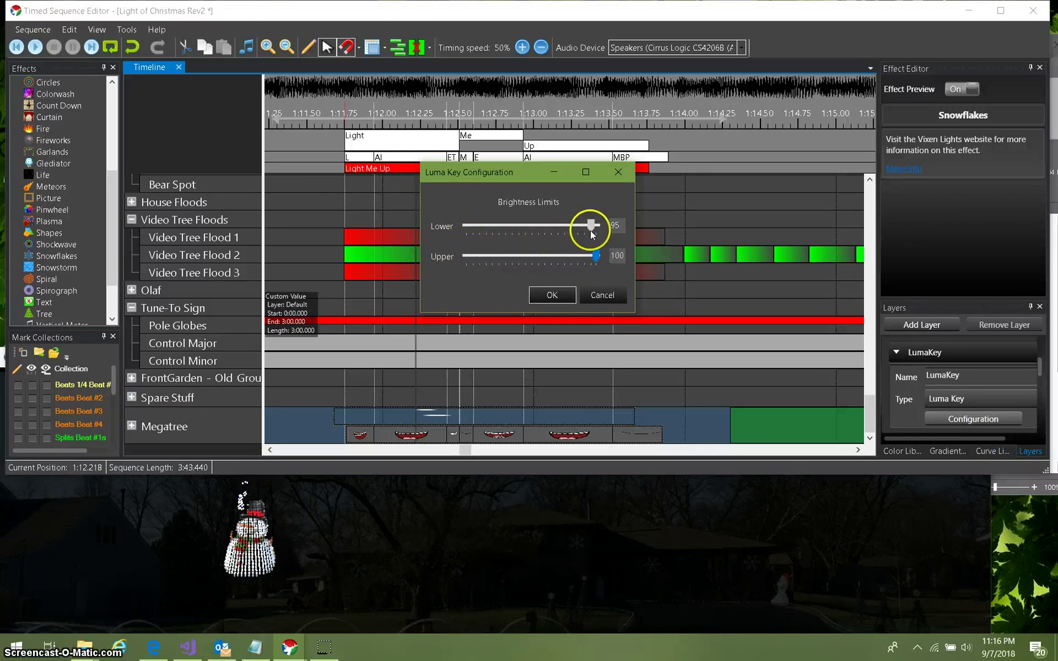
click(563, 296)
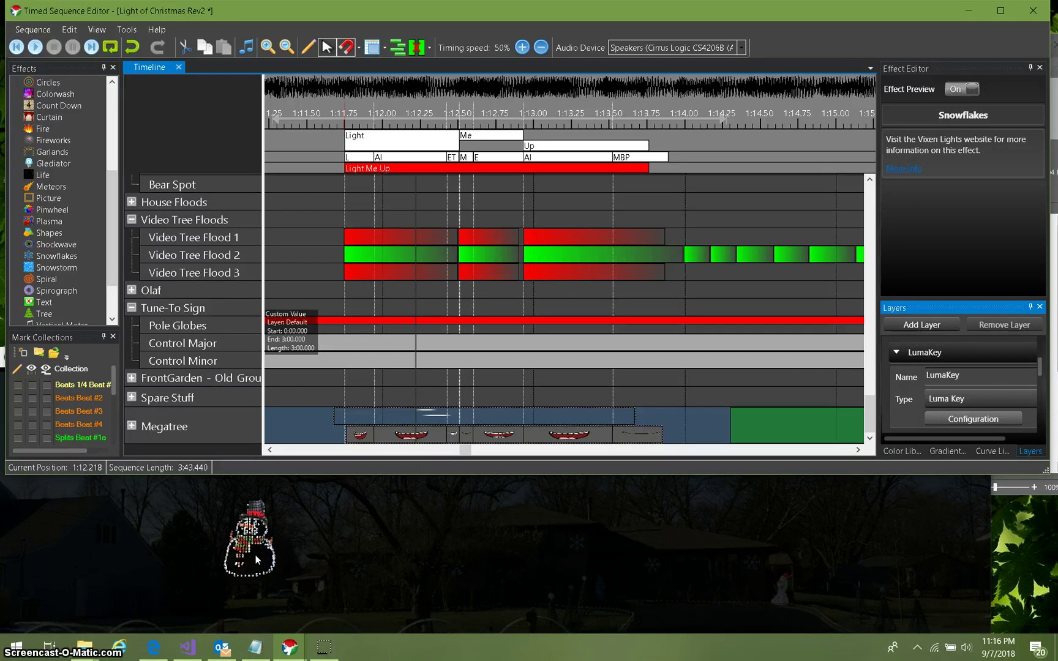
Step: Raise the Megatree Snowflakes effect's Flake Count curve, then preview it over the LipSync snowman
mouse_move(255, 555)
mouse_down()
mouse_move(255, 526)
mouse_move(259, 559)
mouse_move(248, 539)
mouse_move(241, 562)
mouse_move(255, 561)
mouse_up()
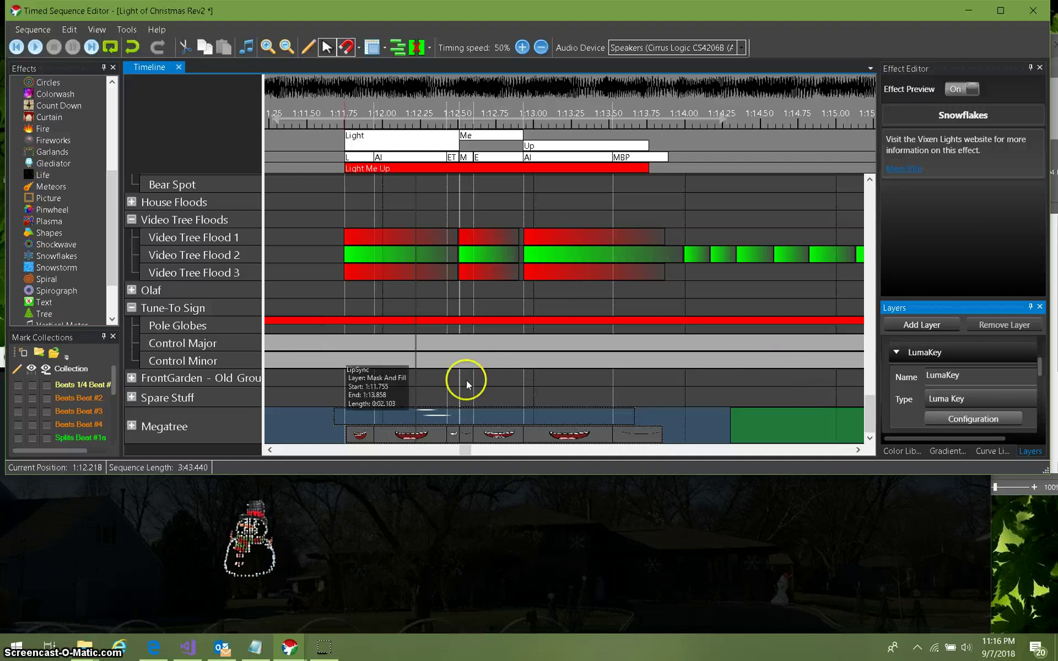
click(381, 415)
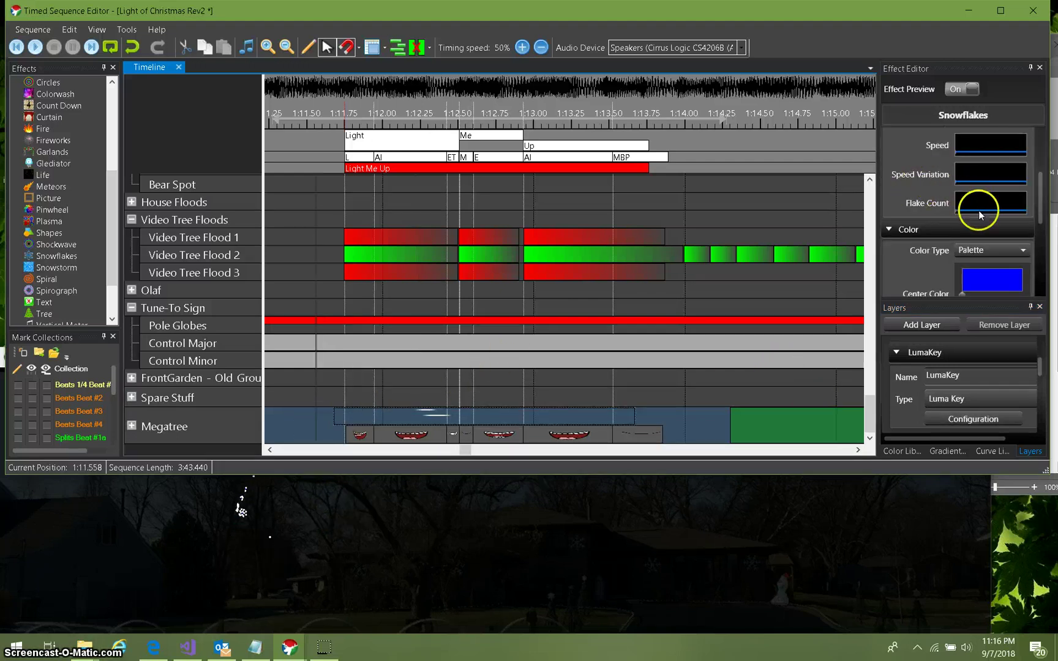
drag(978, 213, 974, 204)
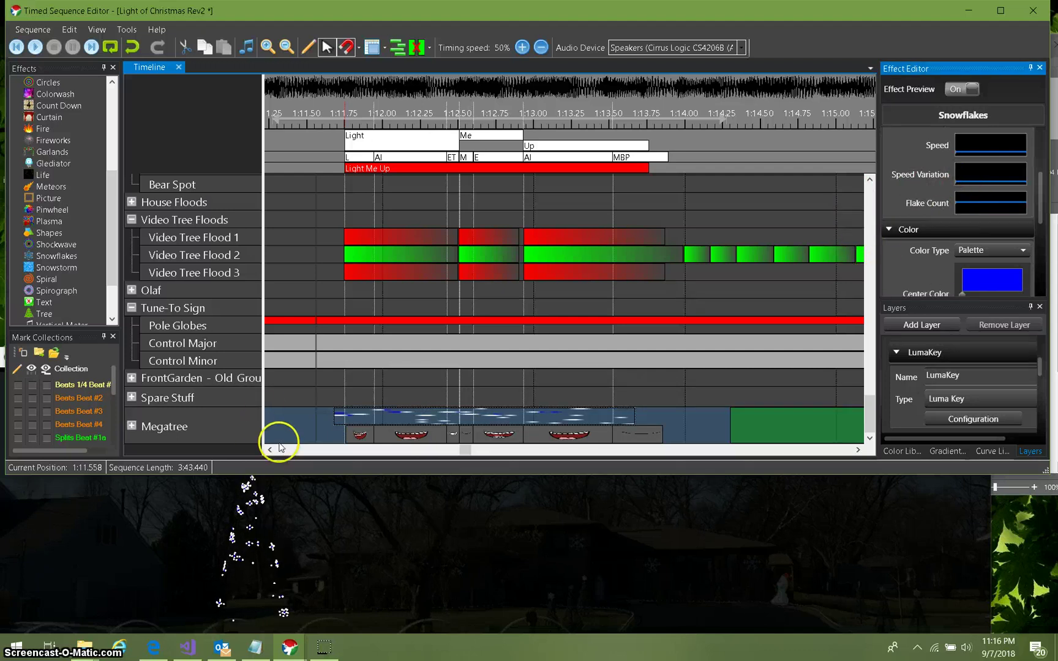
click(380, 434)
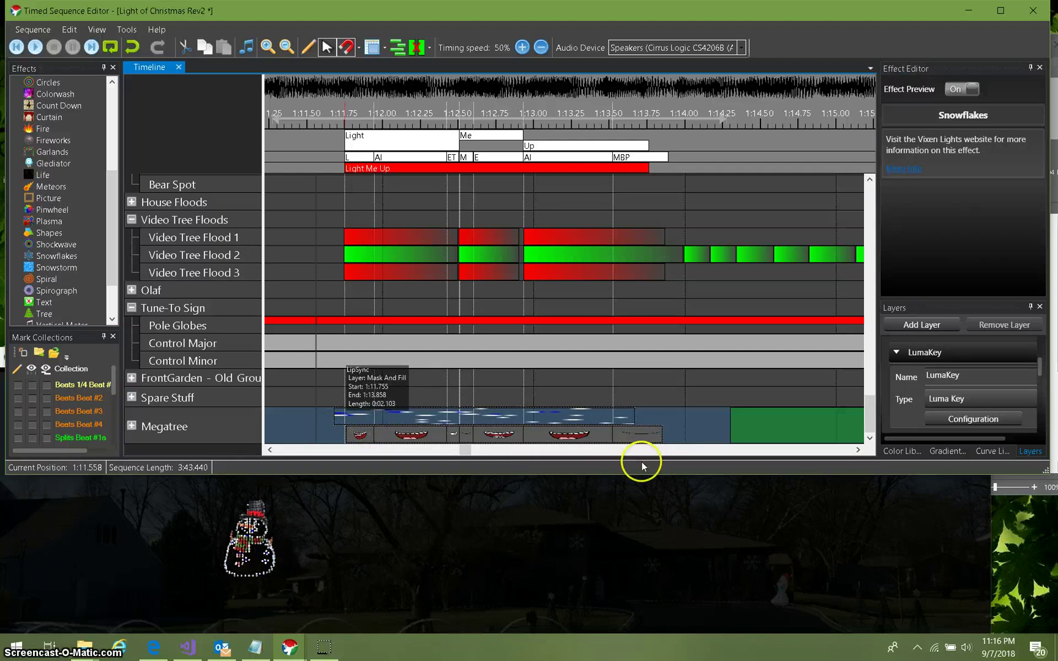
Step: Set the LumaKey layer's lower brightness limit to 91 in its Configuration dialog
click(987, 421)
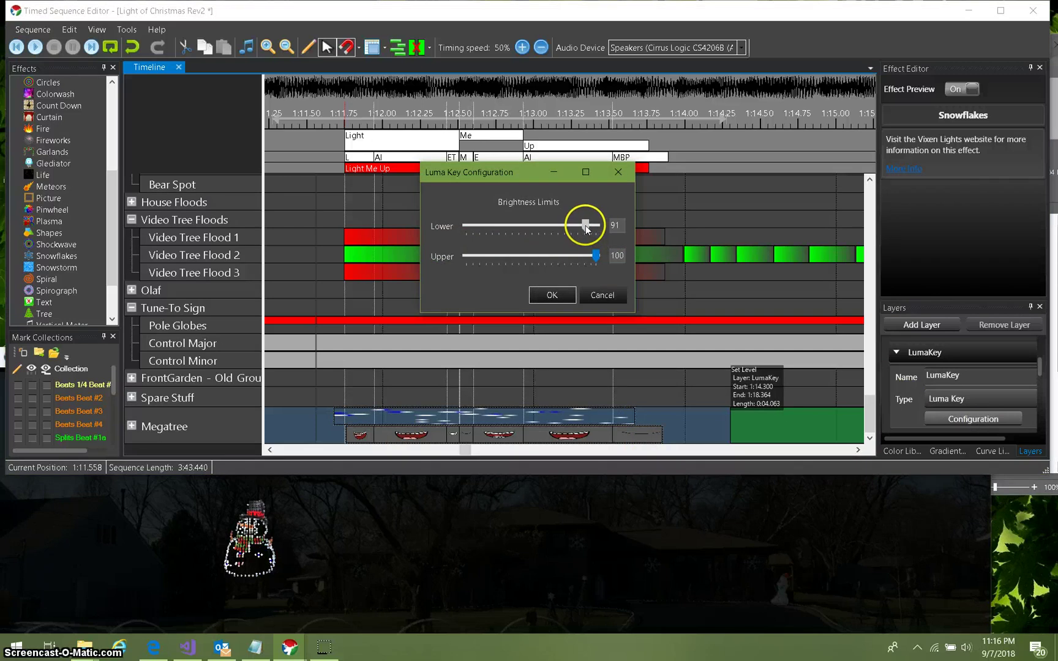
click(559, 293)
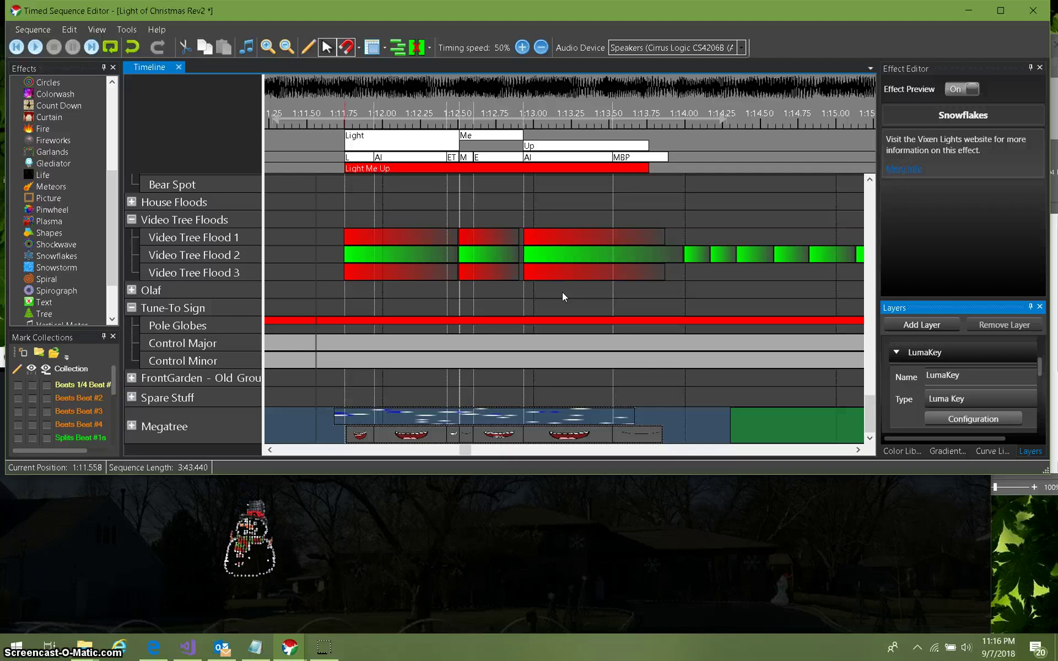
mouse_move(416, 436)
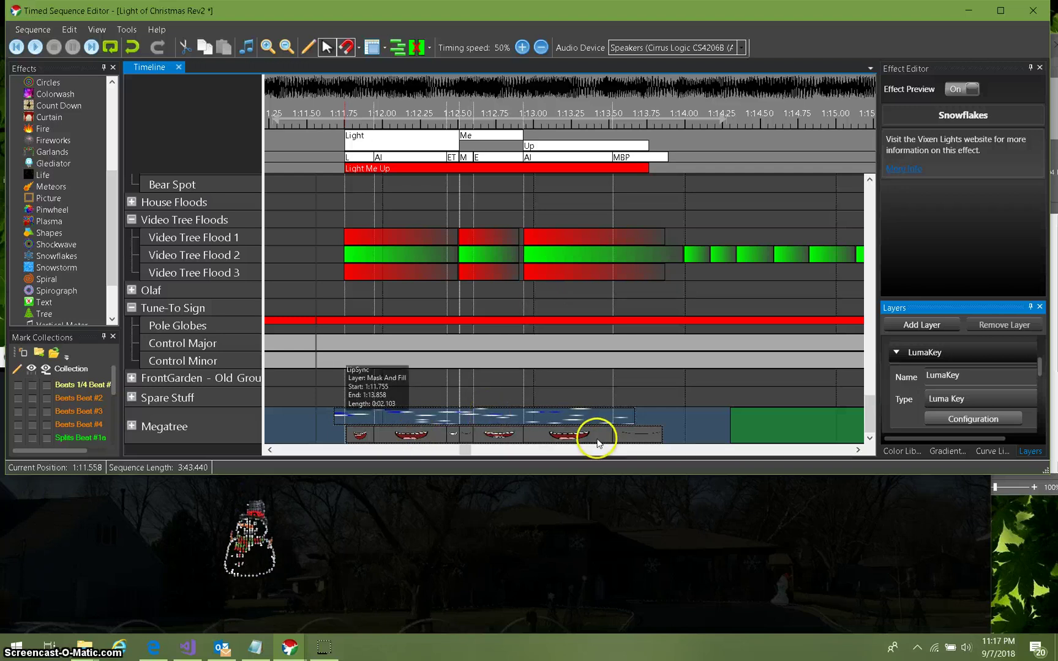
mouse_move(405, 414)
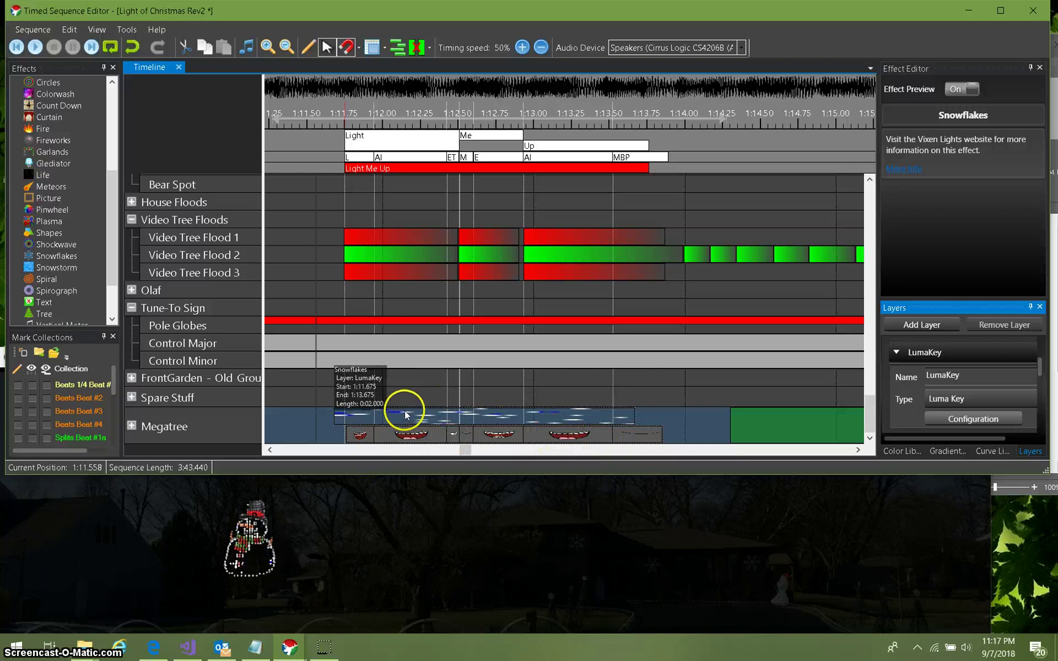